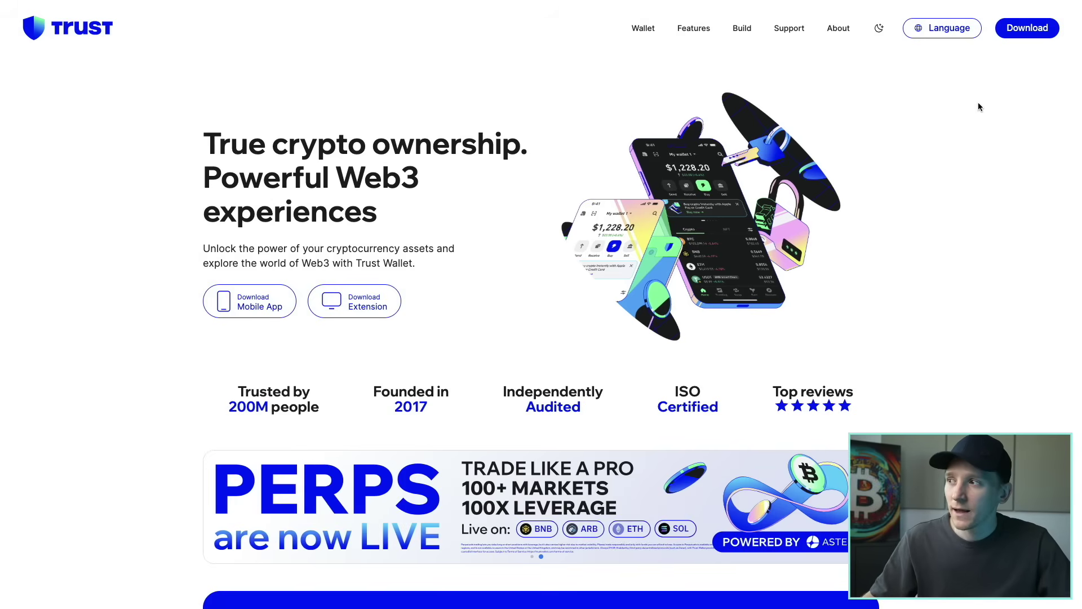
Open the Chrome extension's store listing from the Trust Wallet download page
left_click(1023, 28)
scroll(432, 296, "down", 2)
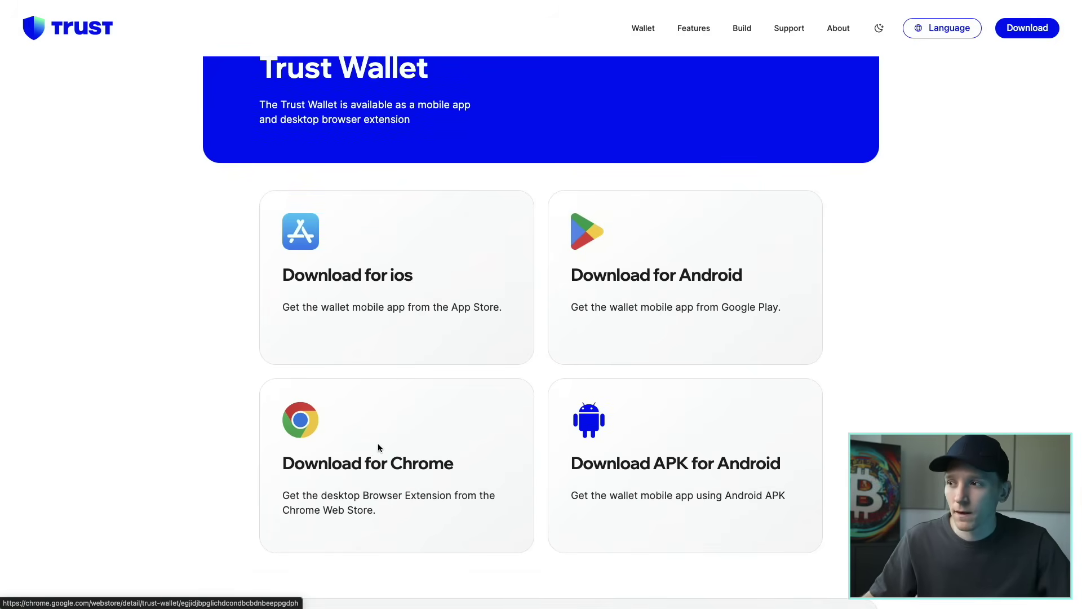
left_click(378, 448)
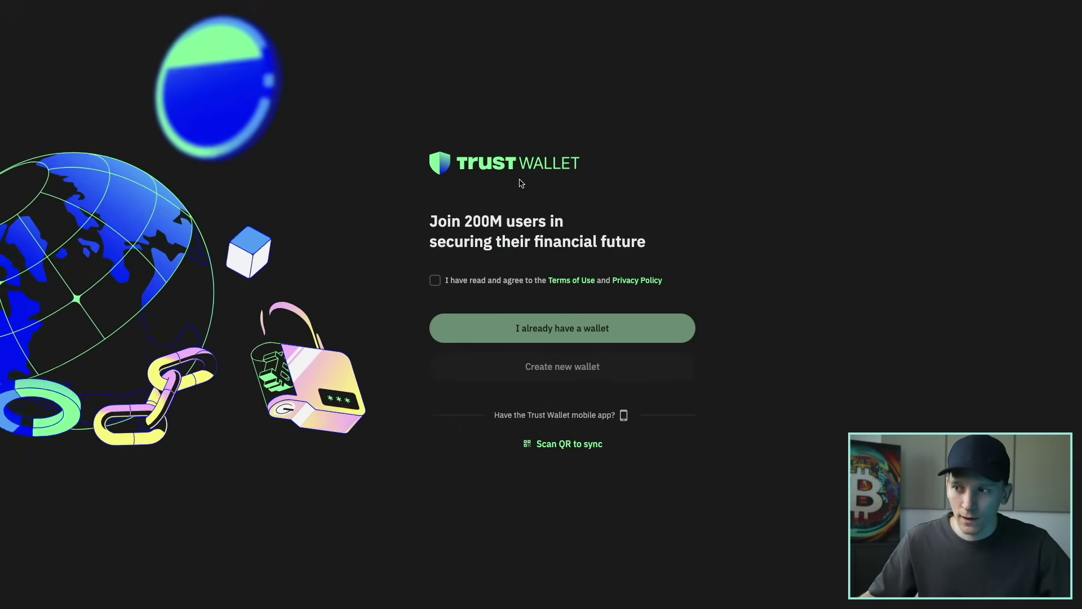
Agree to the terms, look at the password option for securing a new wallet, and return to the start page
left_click(436, 281)
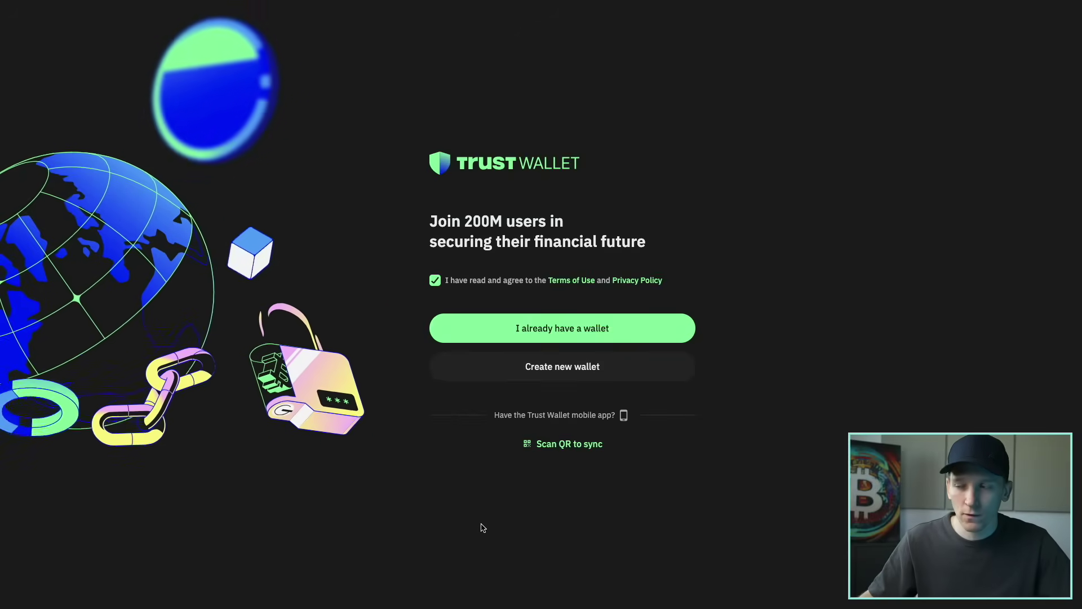
left_click(562, 367)
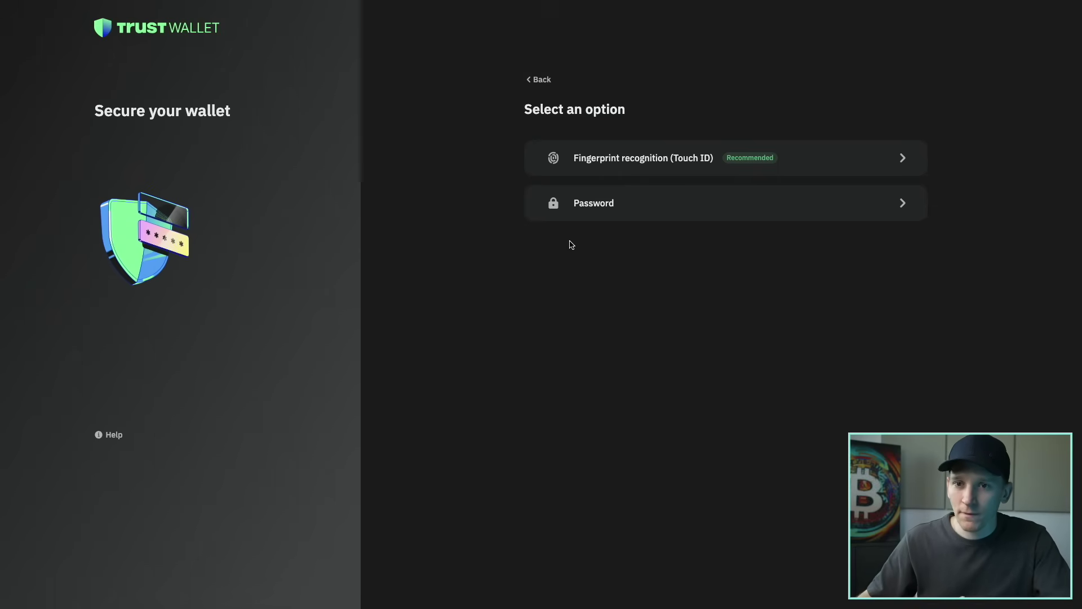
left_click(601, 208)
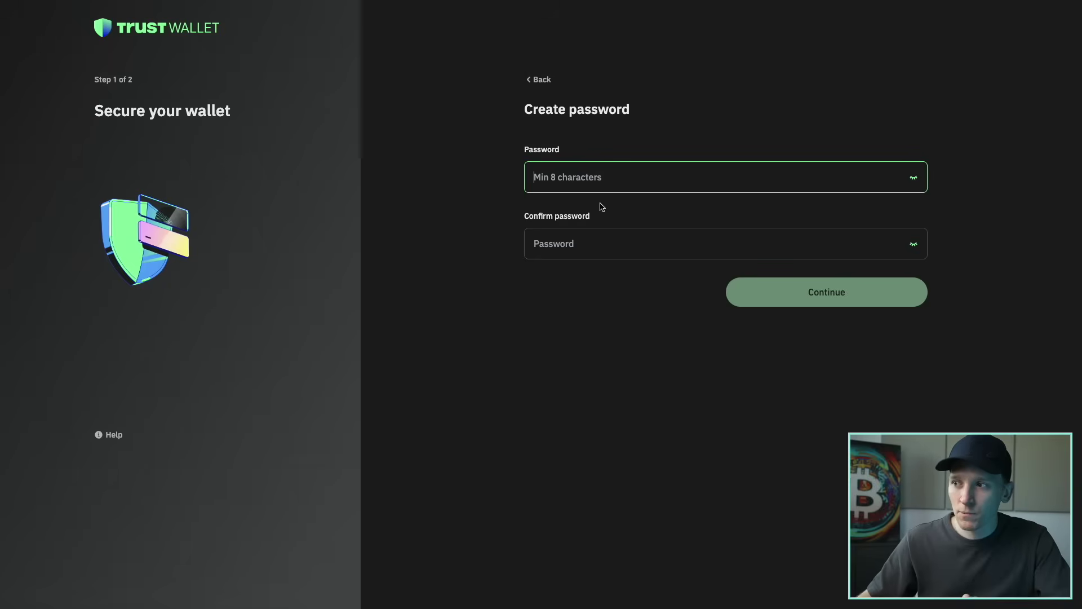
left_click(540, 80)
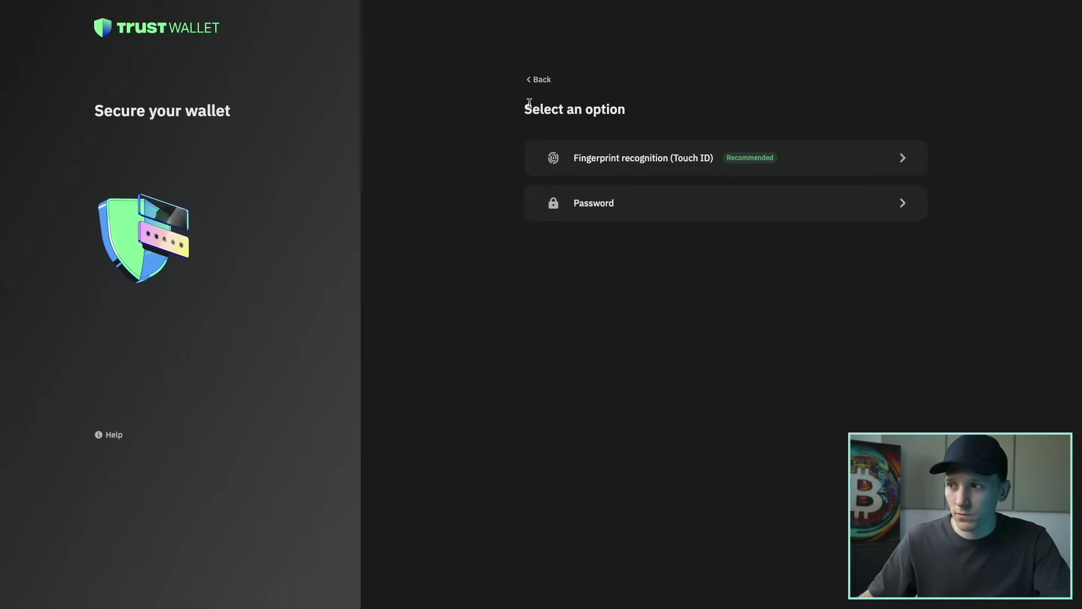
left_click(540, 81)
Accept the terms again, look at the setup for an already existing wallet, and return to the start page
left_click(448, 282)
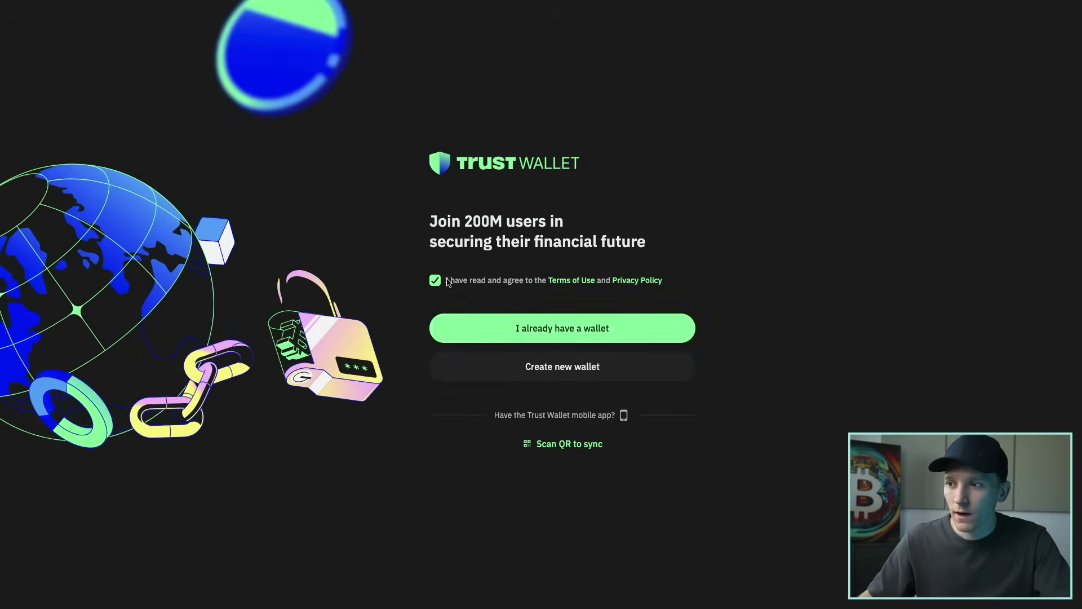
left_click(523, 328)
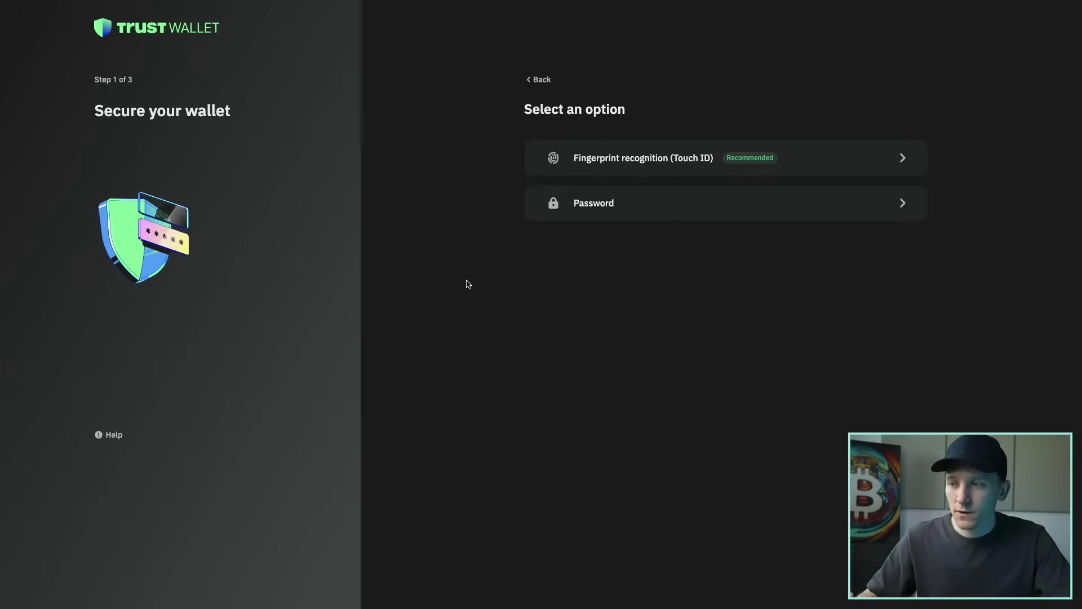
left_click(541, 81)
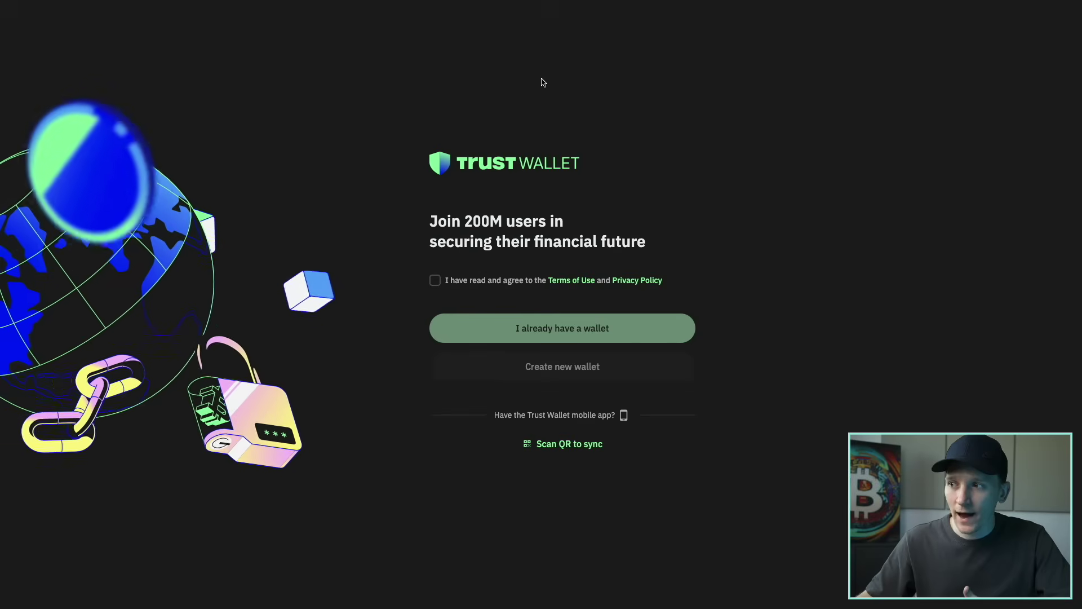
Agree to the terms, sync the existing mobile app wallet by QR code, and open it in the side panel
left_click(436, 282)
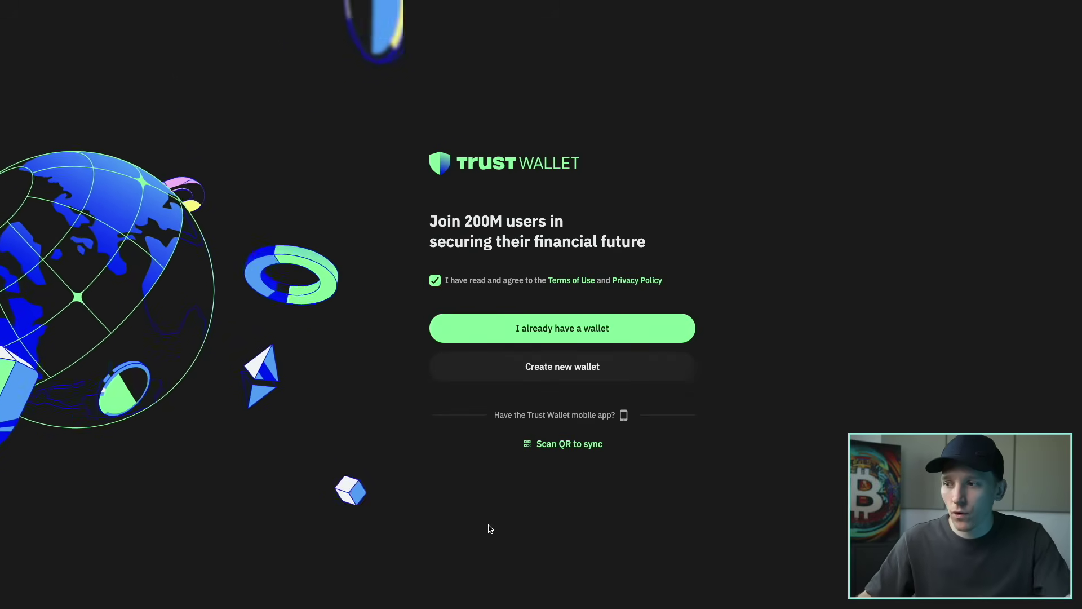
left_click(558, 445)
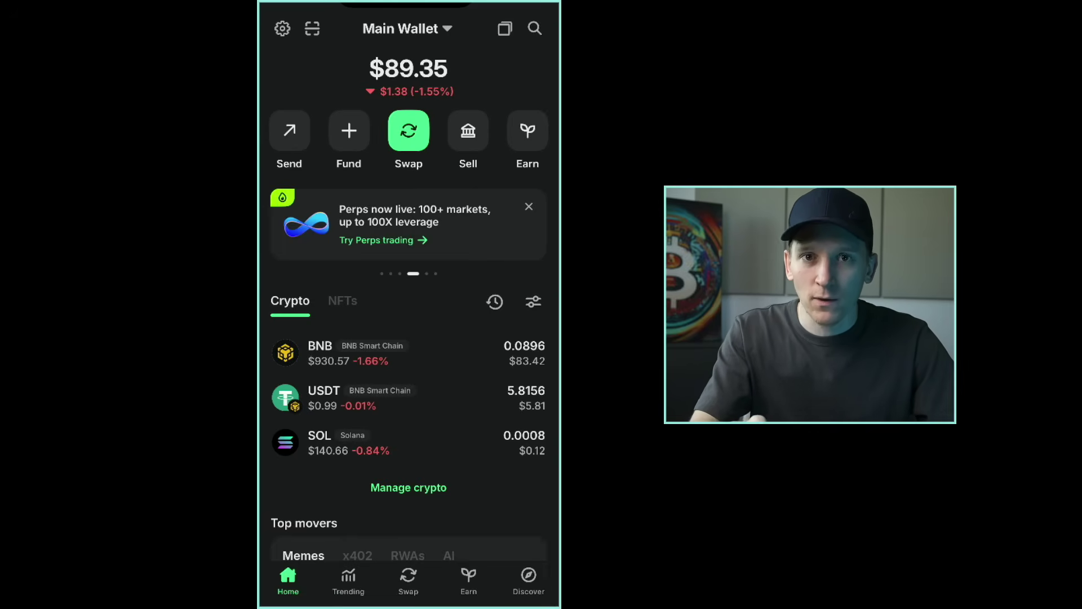
left_click(407, 28)
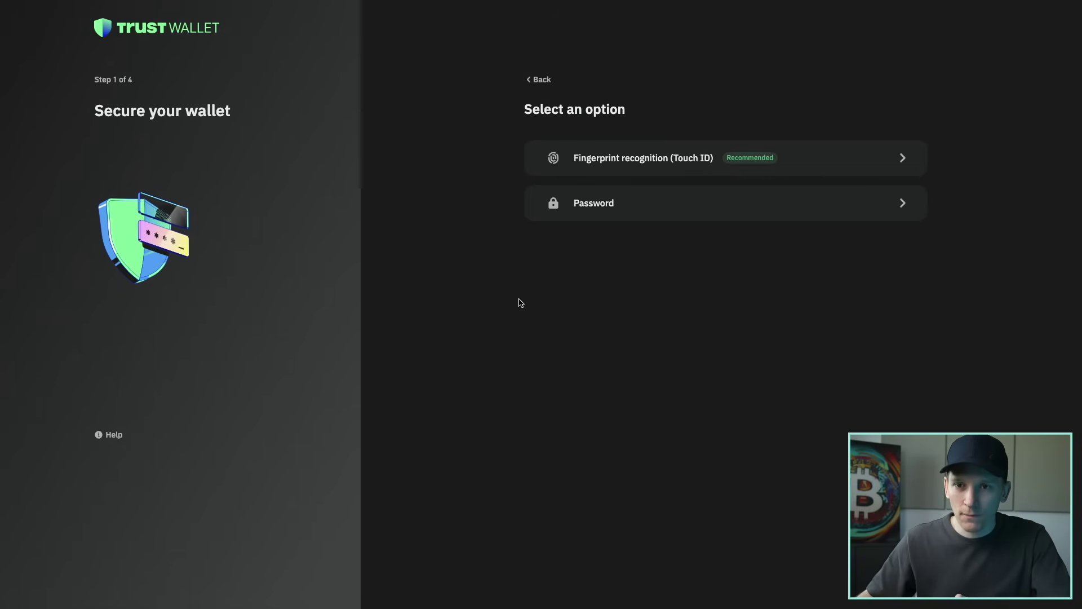
left_click(540, 85)
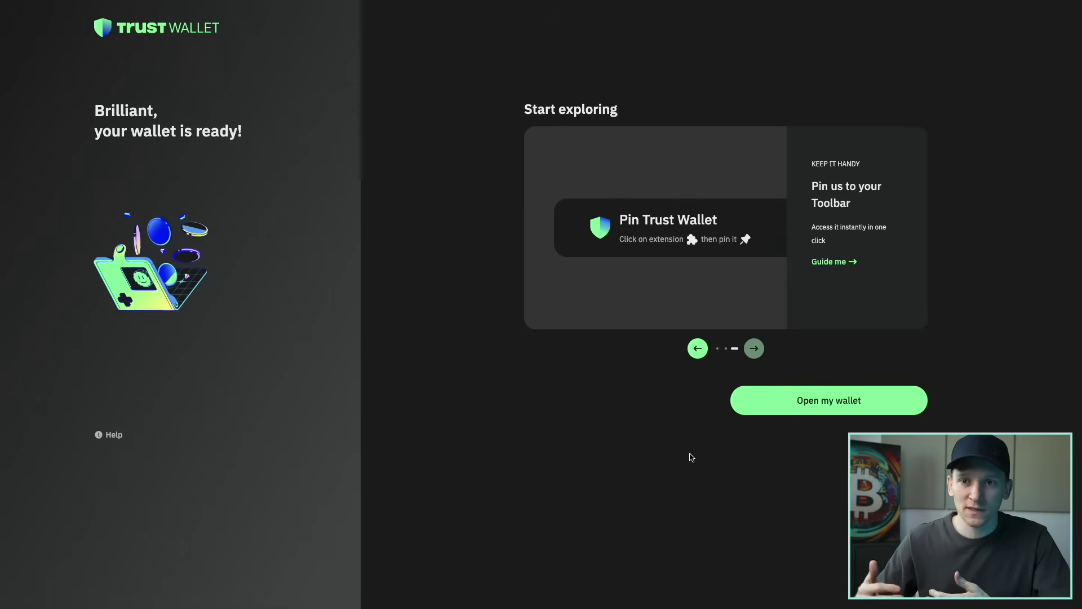
left_click(841, 407)
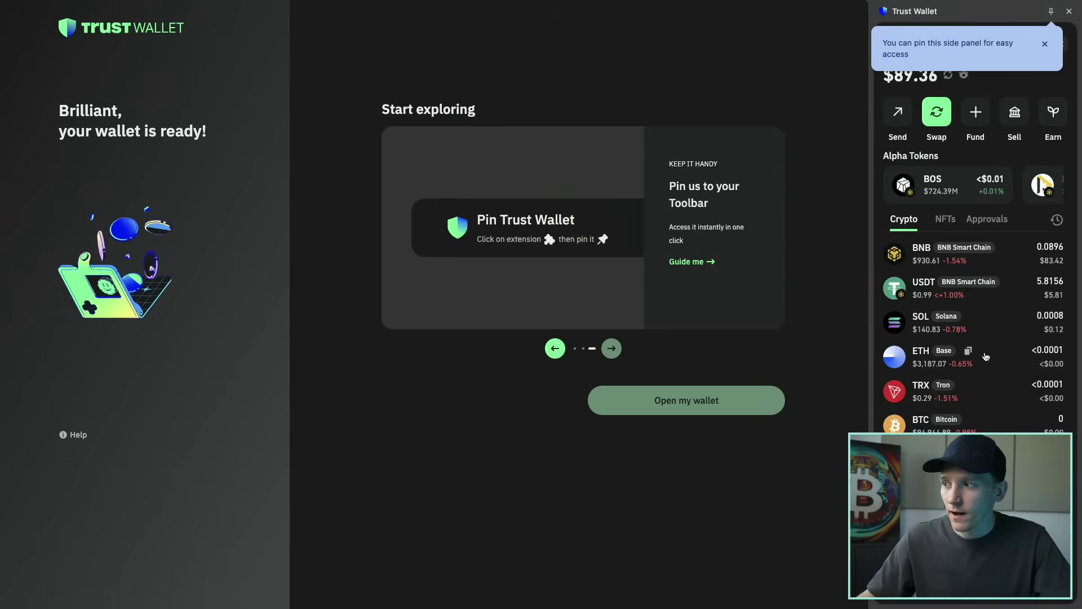
left_click(1045, 45)
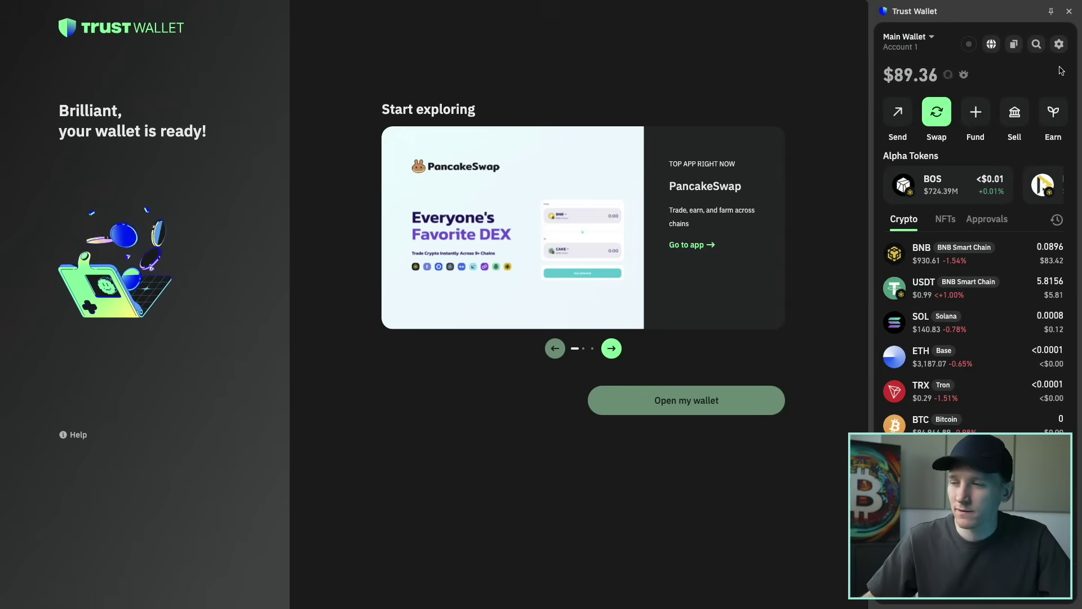
Look at the Main Wallet's edit options under wallet management in the settings, and return to the wallet's home view
left_click(1060, 46)
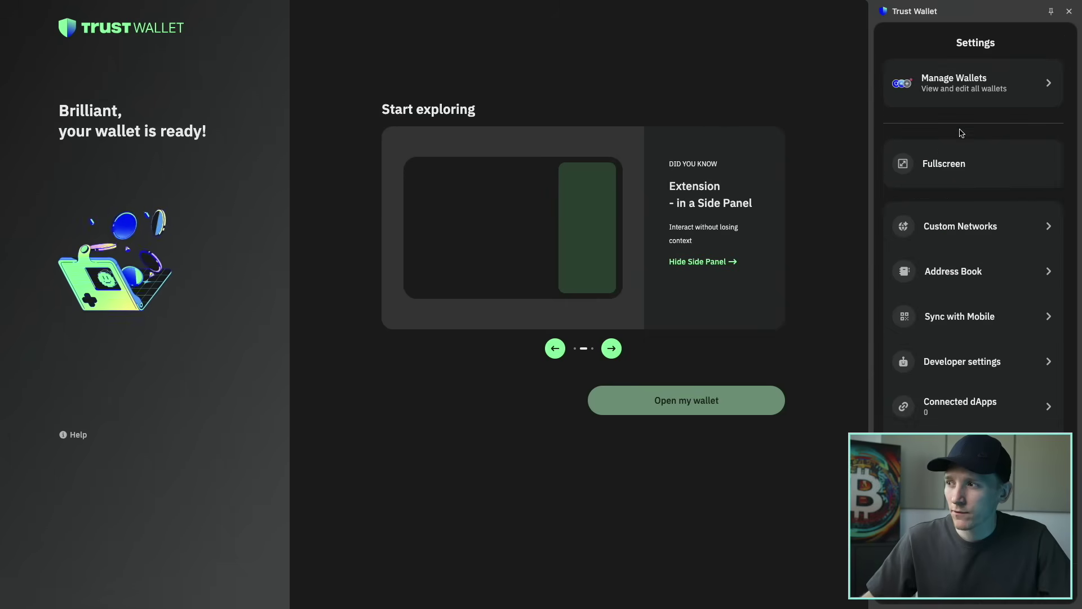
left_click(944, 89)
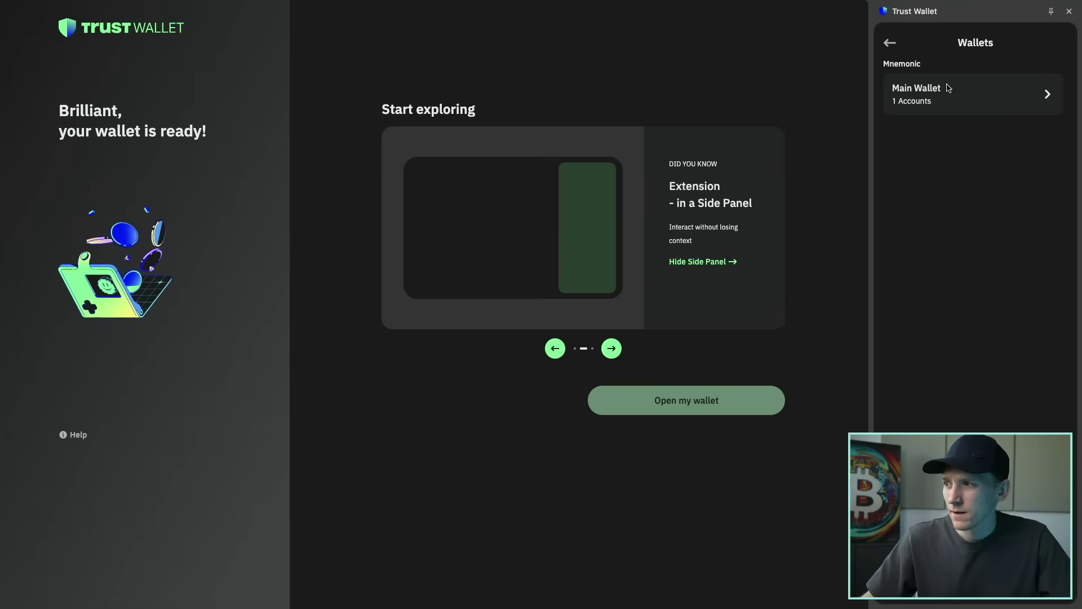
left_click(1049, 95)
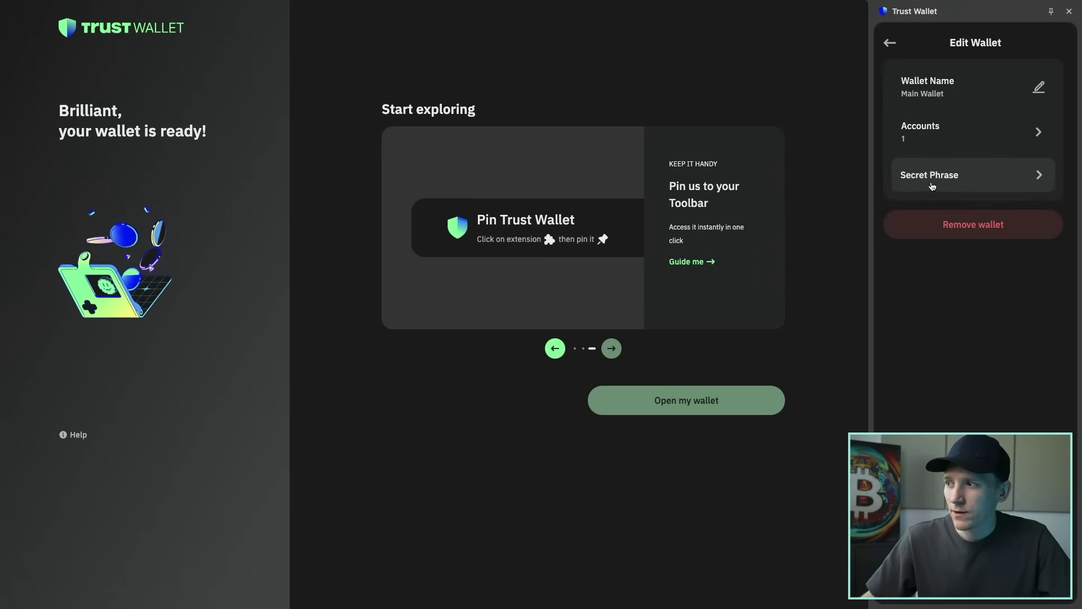
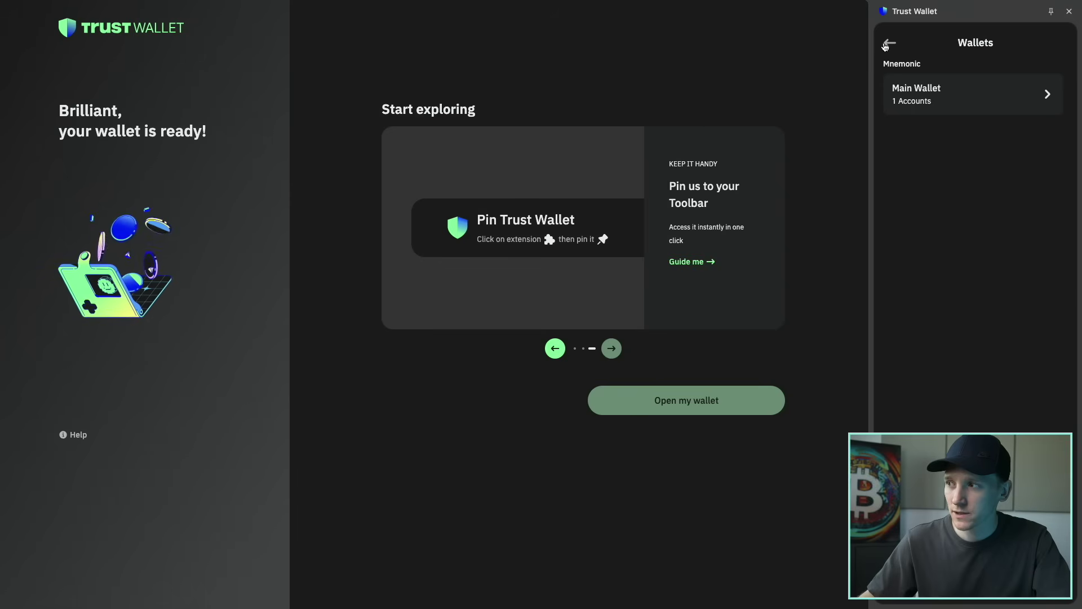
left_click(892, 44)
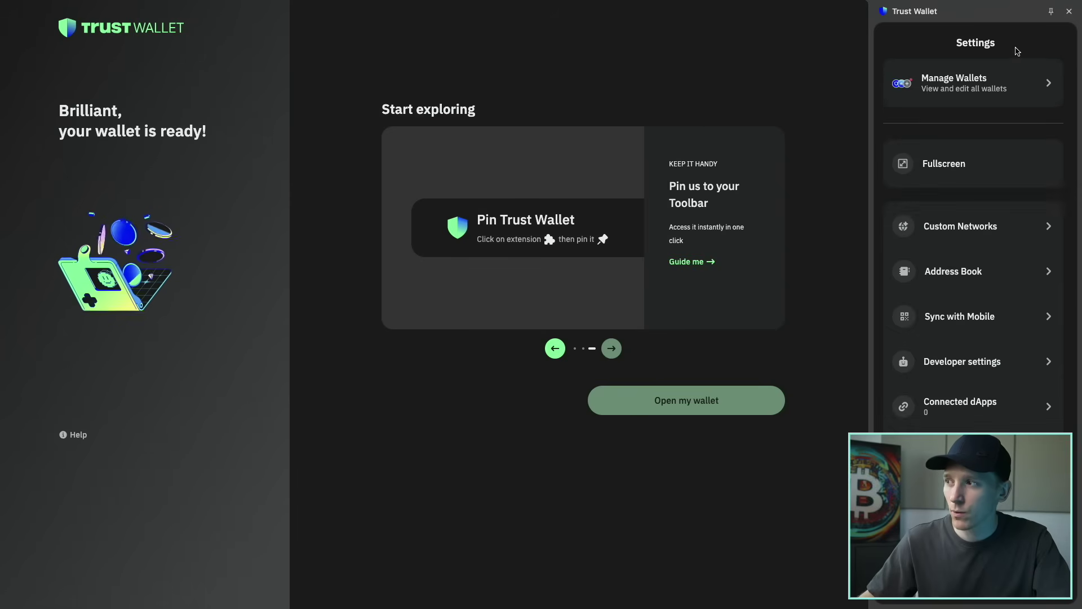
key("Escape")
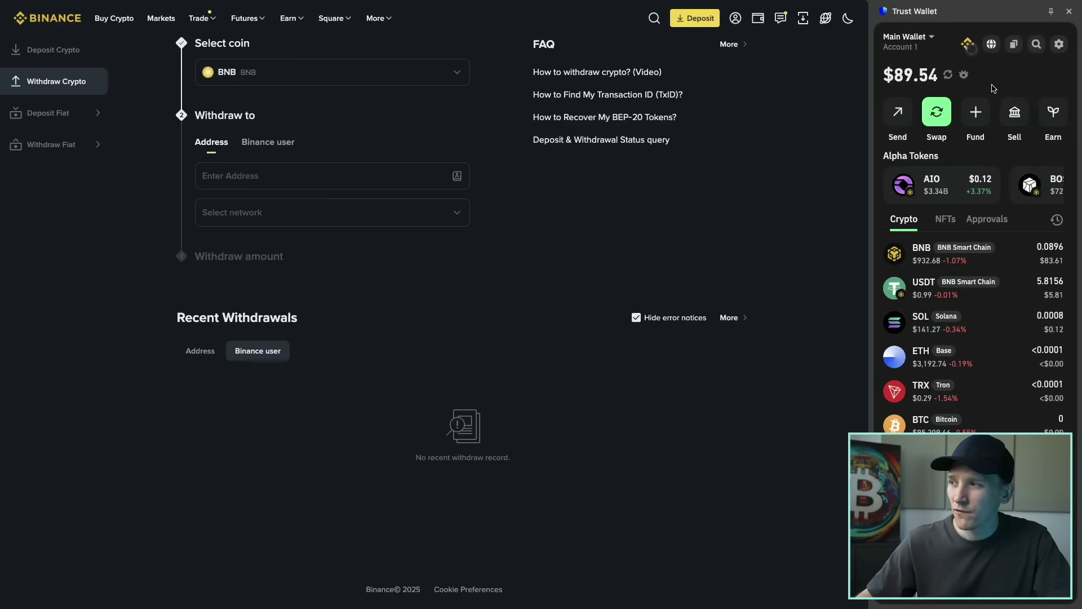
Search the wallet's receiving addresses for "bnb s", "ethere" and "tron", and clear the search
left_click(1015, 47)
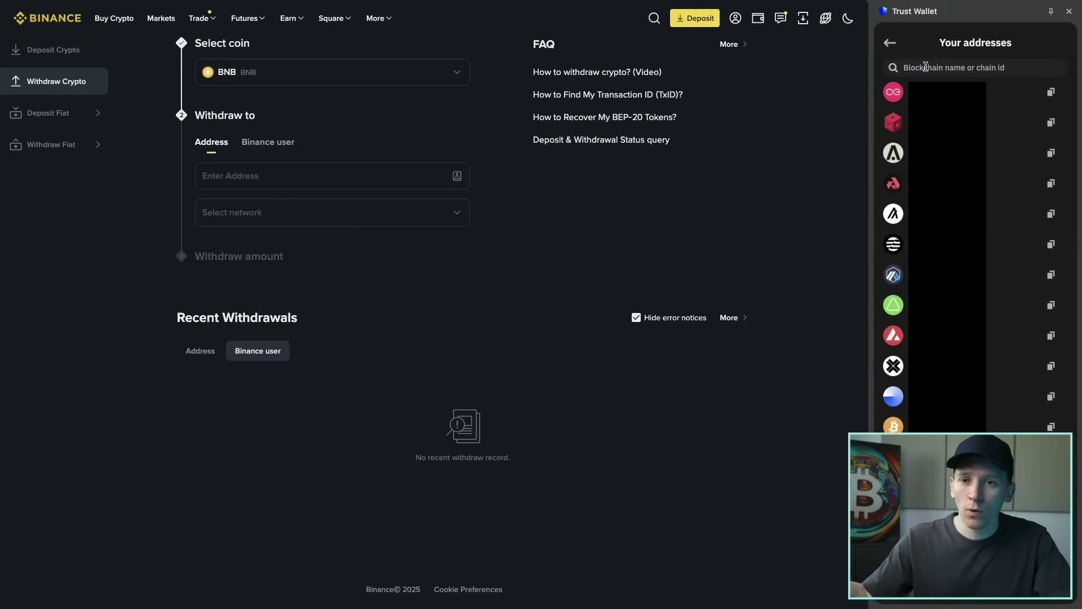
type("bnb s")
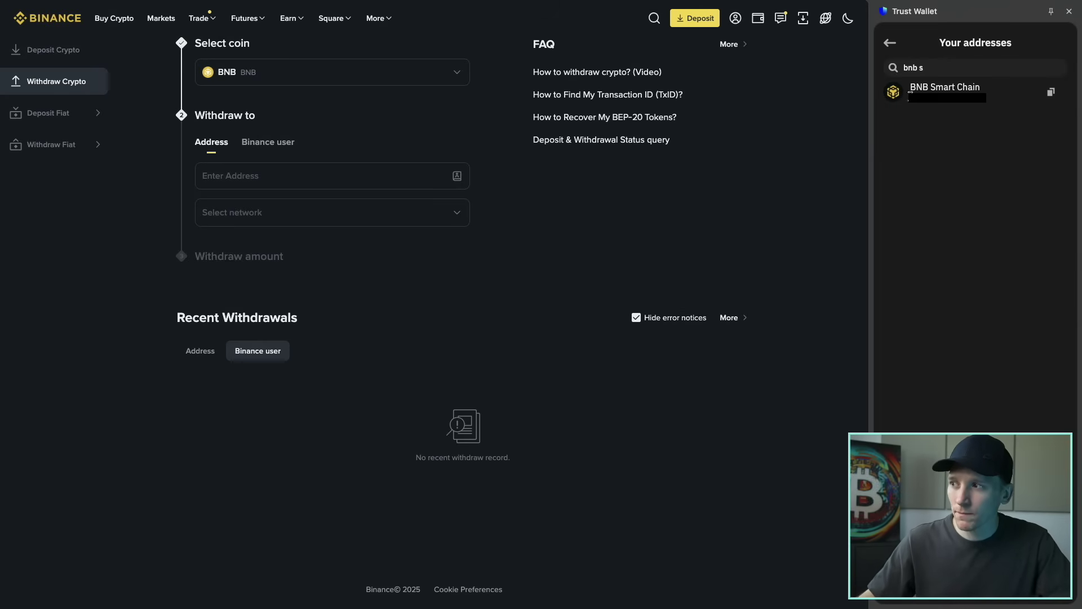
key("ctrl+a")
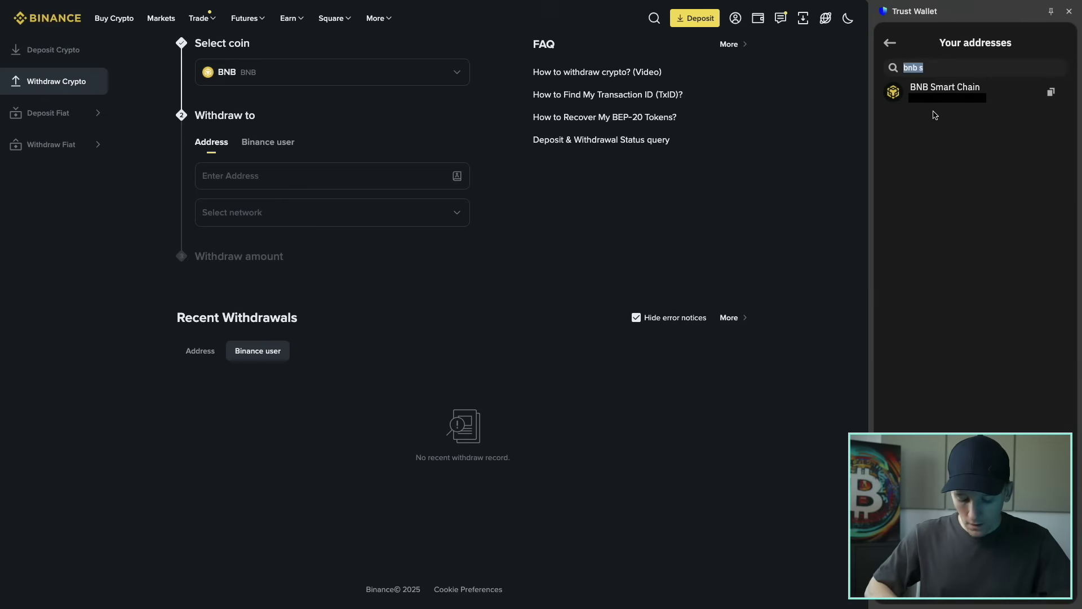
type("ethere")
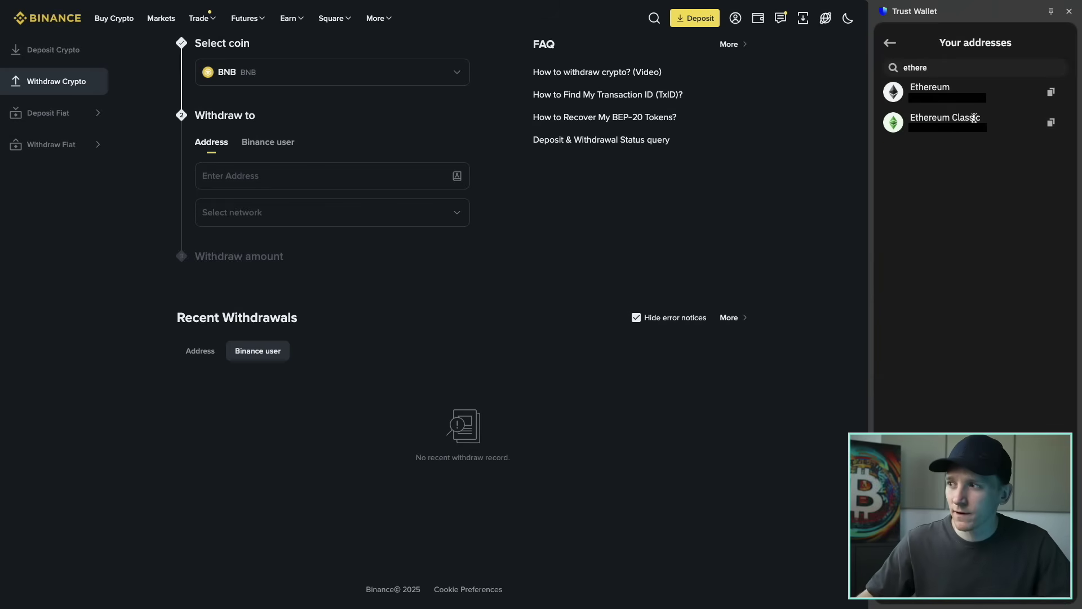
key("ctrl+a")
type("tro")
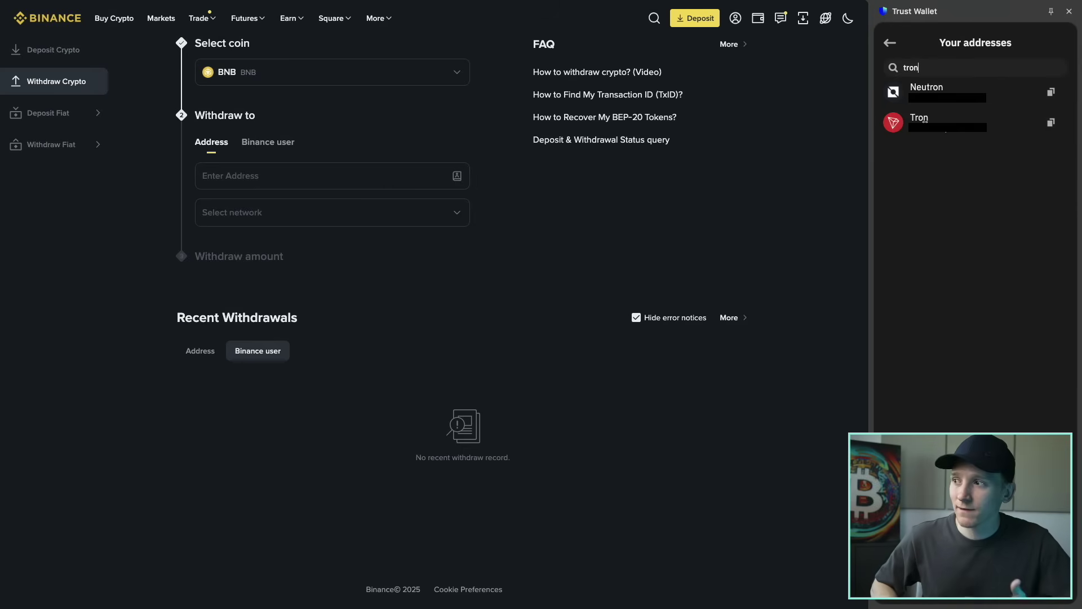
key("BackSpace")
key("BackSpace")
key("BackSpace")
key("BackSpace")
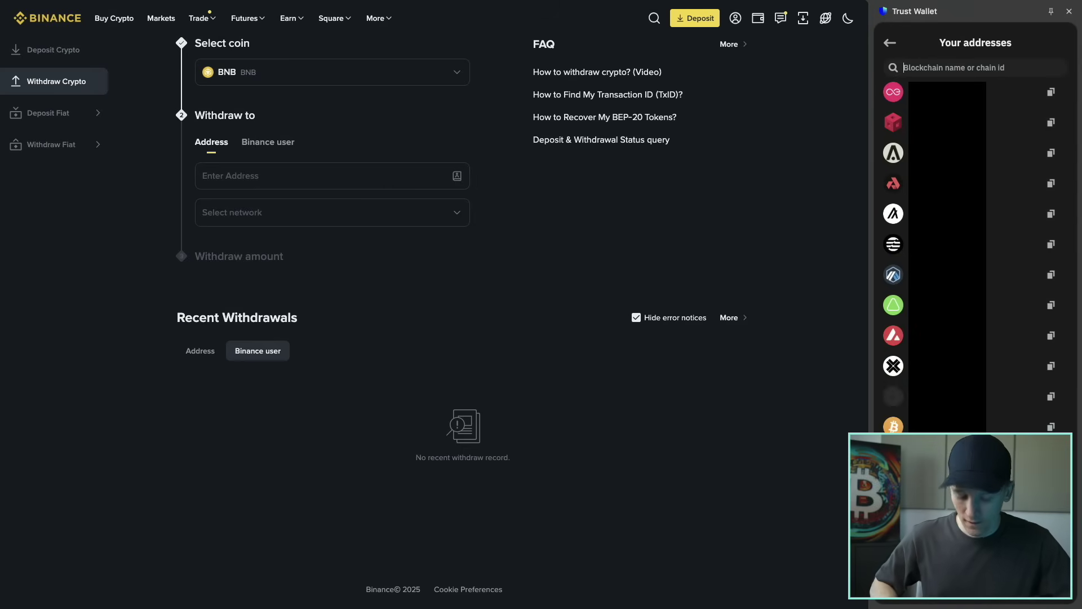
Compare the BNB Smart Chain and Ethereum address entries by searching for "bnb s" and "ethere" again, and return to the wallet's home view
type("bnb s")
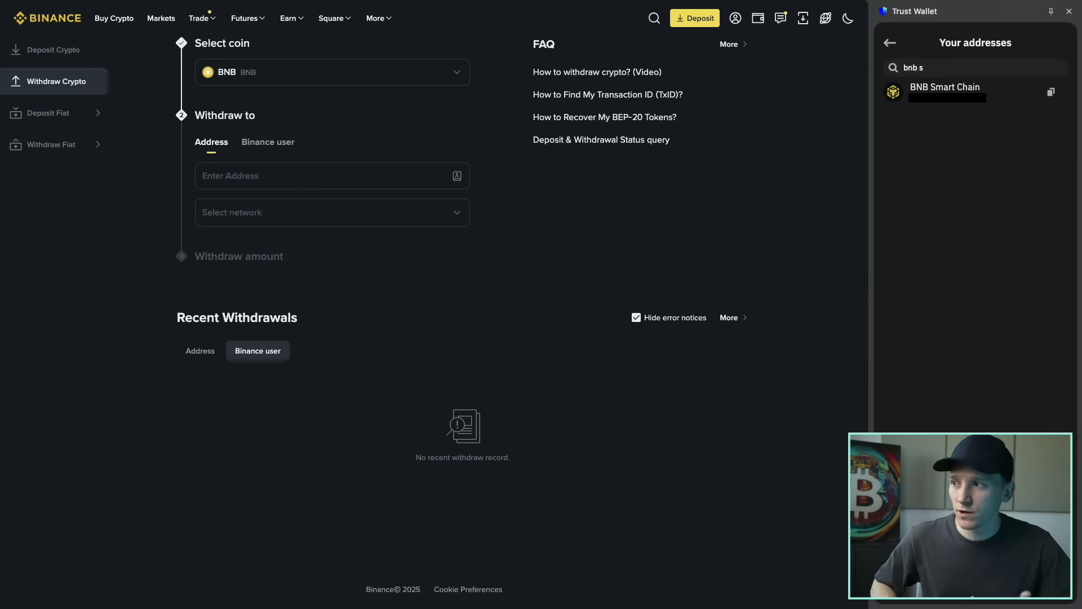
key("BackSpace")
key("BackSpace")
key("BackSpace")
key("BackSpace")
key("BackSpace")
type("ethere")
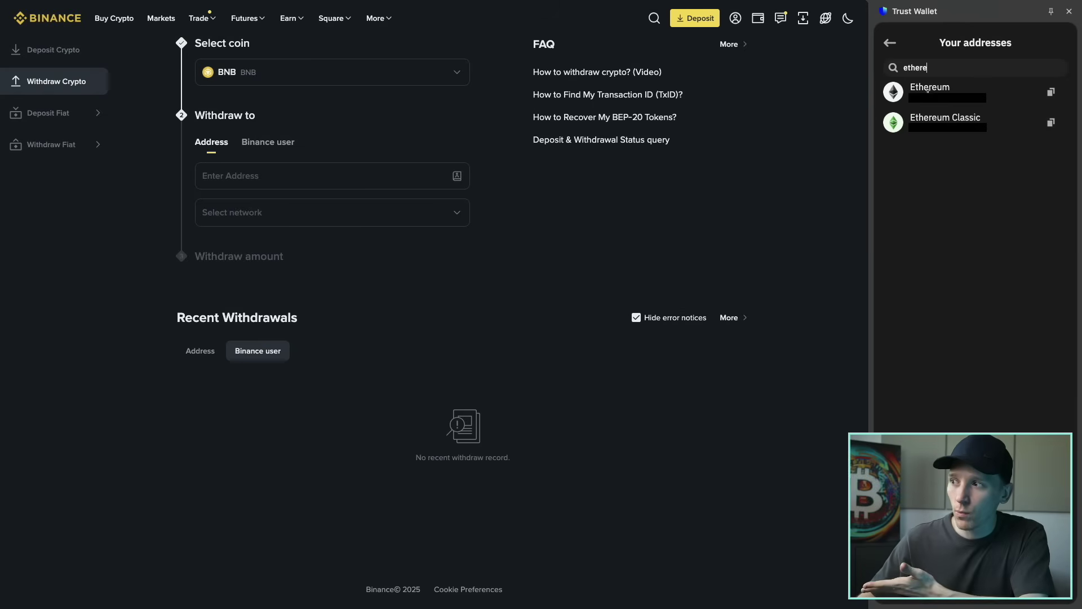
key("BackSpace")
key("BackSpace")
key("BackSpace")
key("BackSpace")
key("BackSpace")
key("BackSpace")
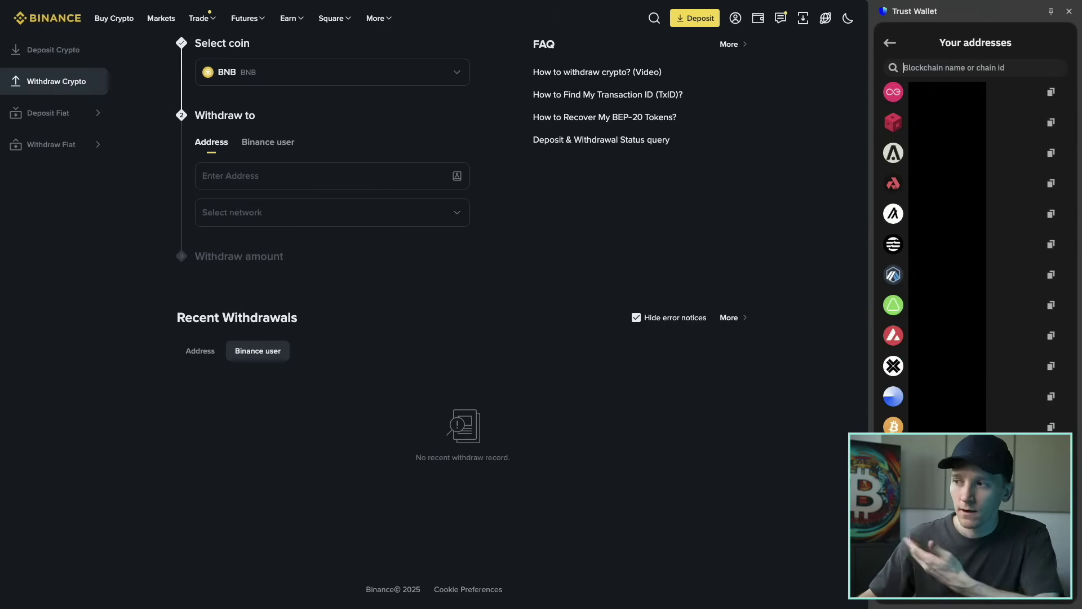
left_click(891, 44)
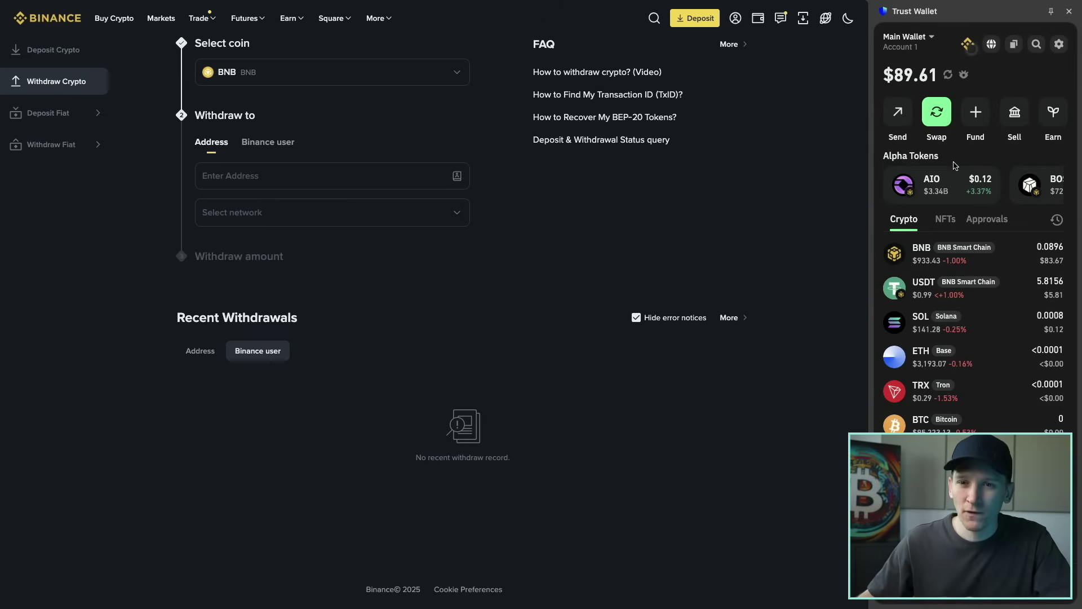
Search for "usdt" in the crypto management list and examine its versions on the different networks
scroll(967, 243, "down", 5)
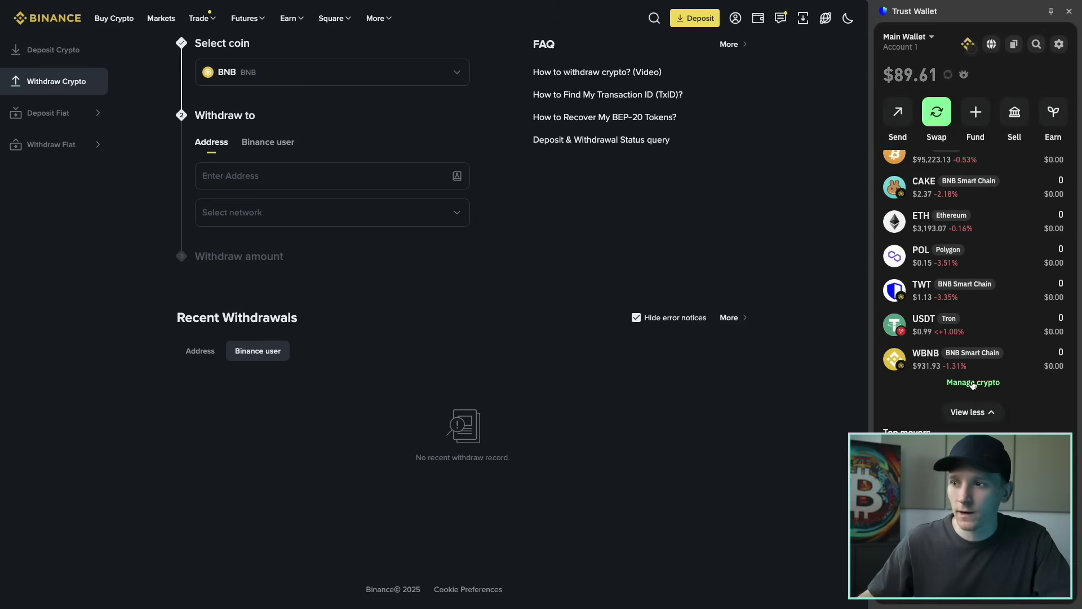
left_click(973, 382)
left_click(924, 65)
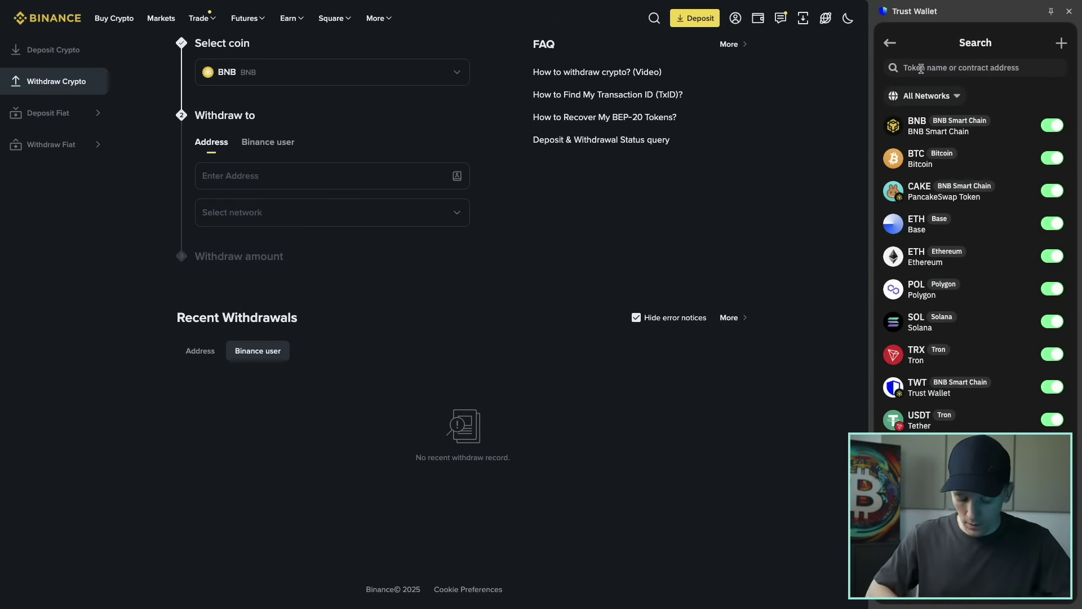
type("usdt")
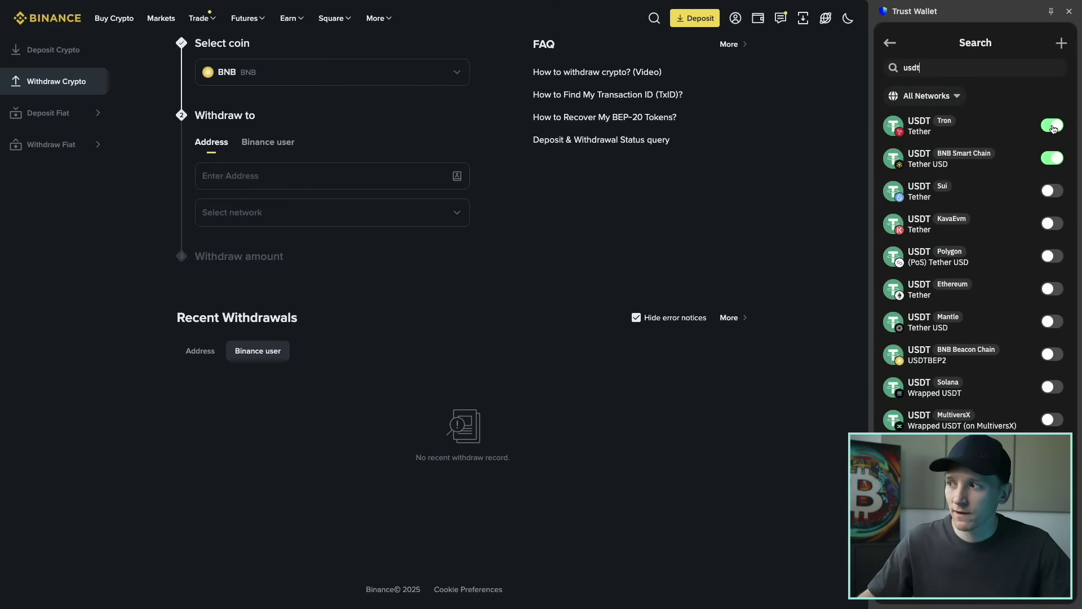
scroll(960, 331, "down", 1)
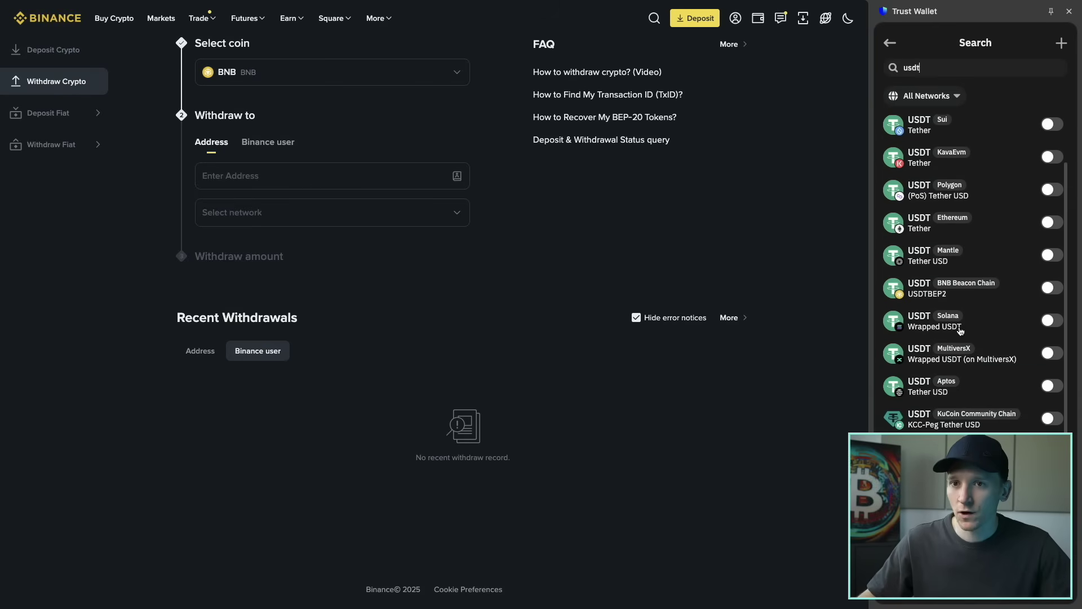
Return to the wallet's home view and open the receiving details for USDT on BNB Smart Chain
scroll(991, 272, "up", 1)
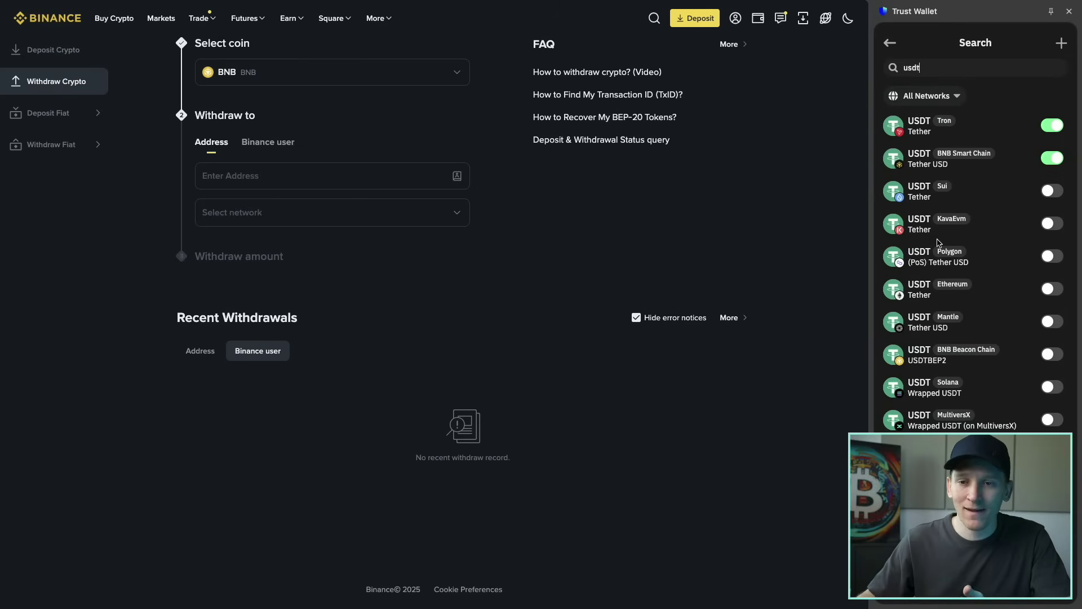
left_click(891, 44)
scroll(912, 116, "up", 5)
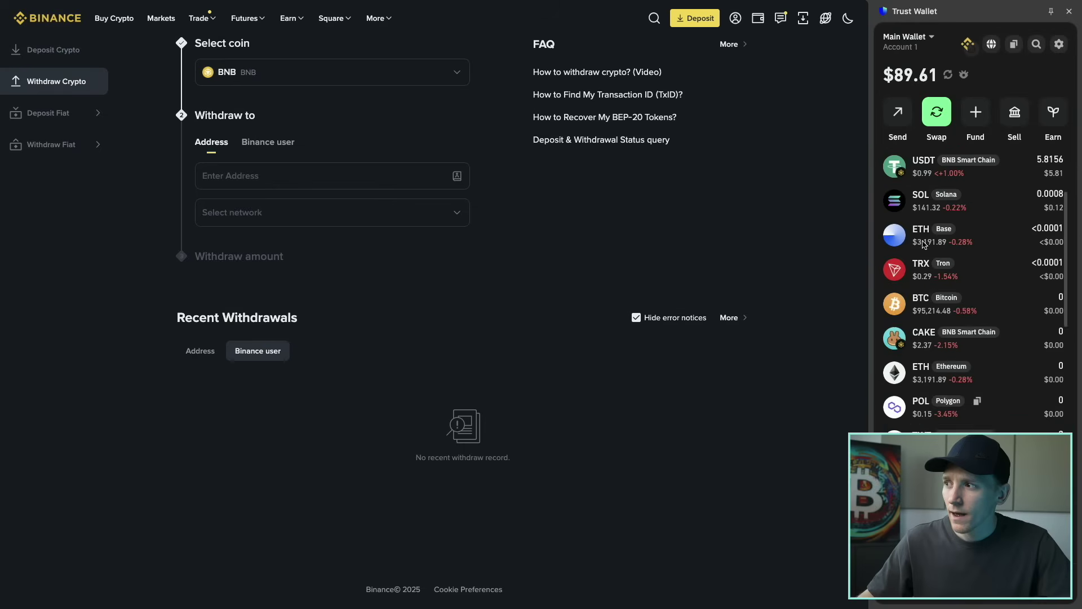
left_click(976, 110)
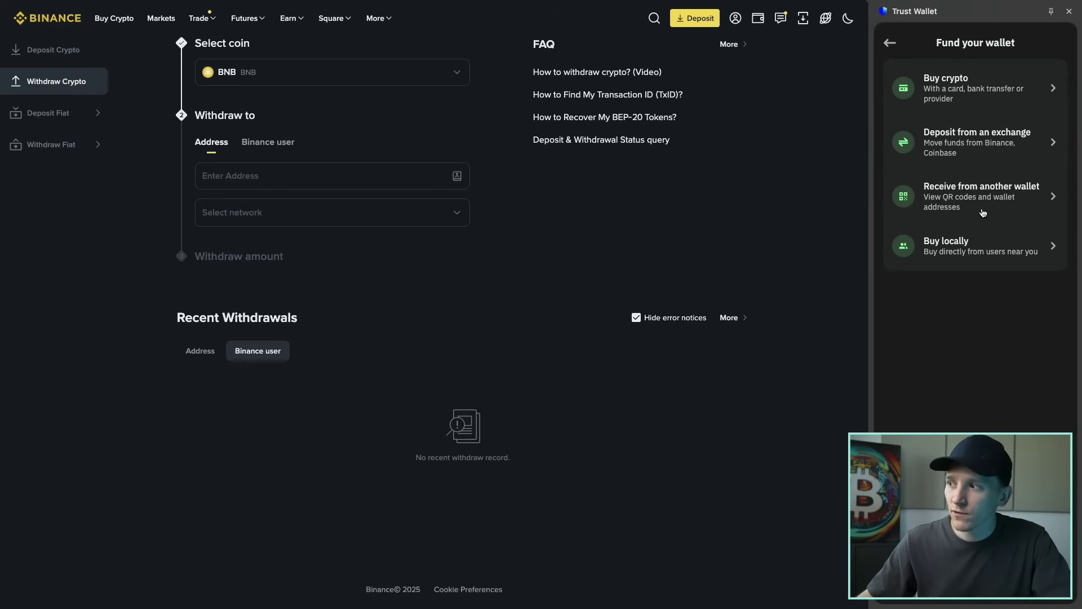
left_click(944, 197)
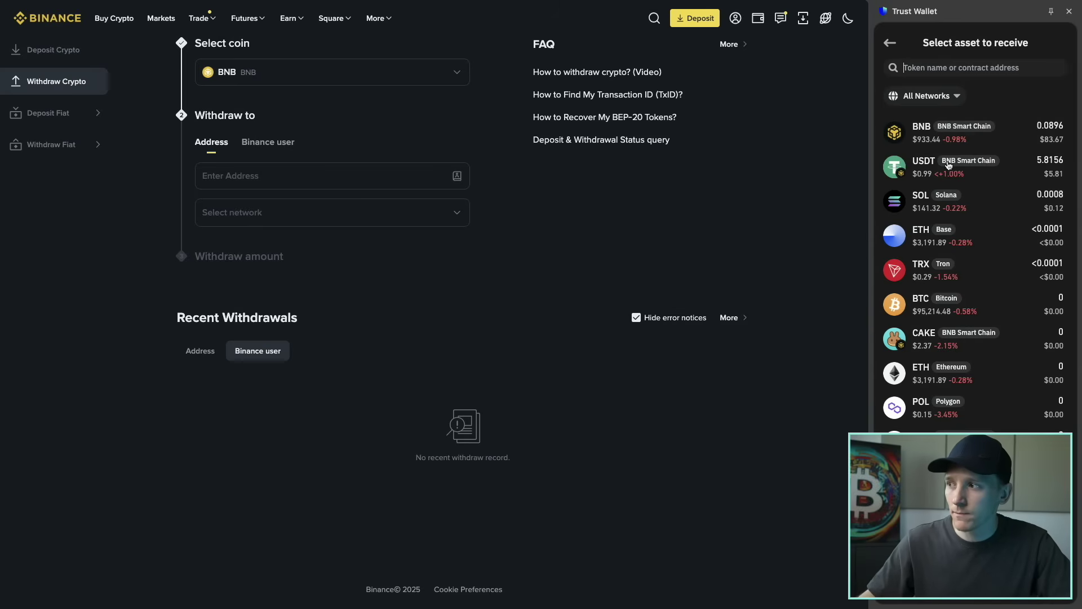
left_click(924, 164)
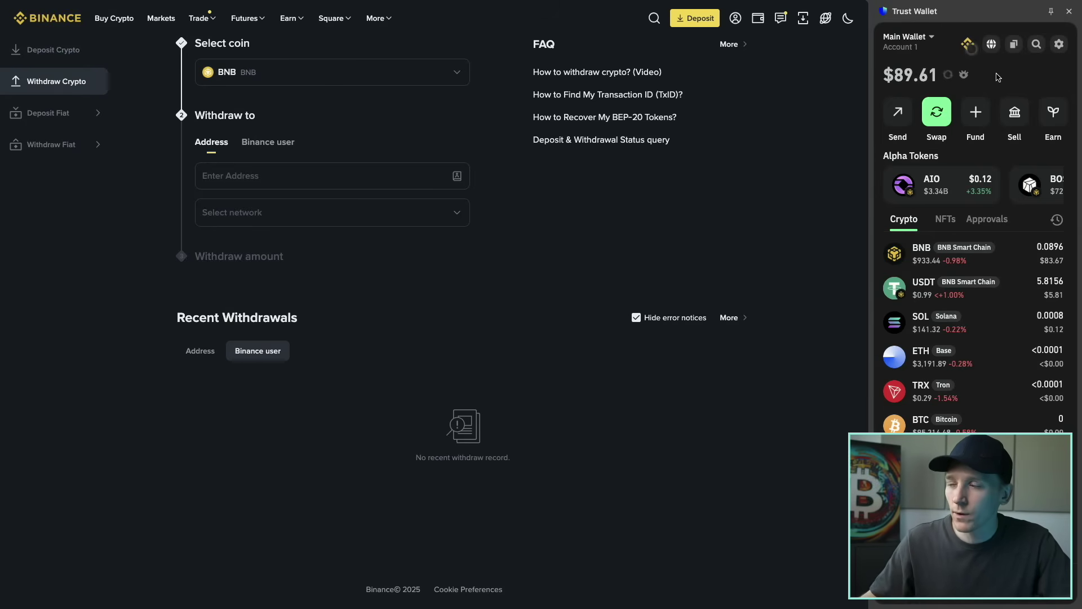
Copy the wallet's receiving address for BNB on BNB Smart Chain from the options for receiving from another wallet
left_click(976, 112)
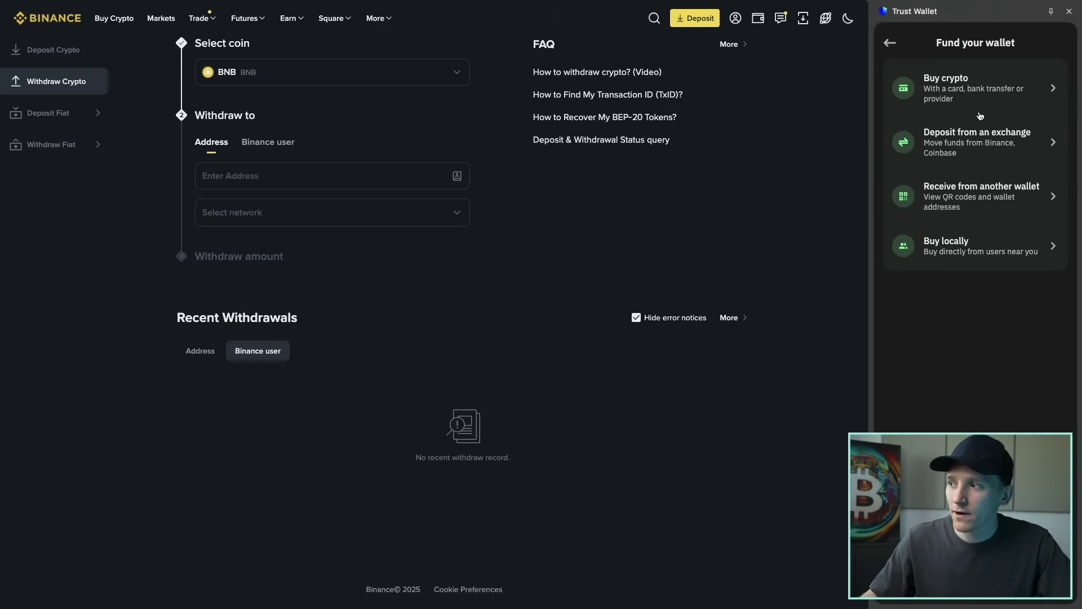
left_click(960, 190)
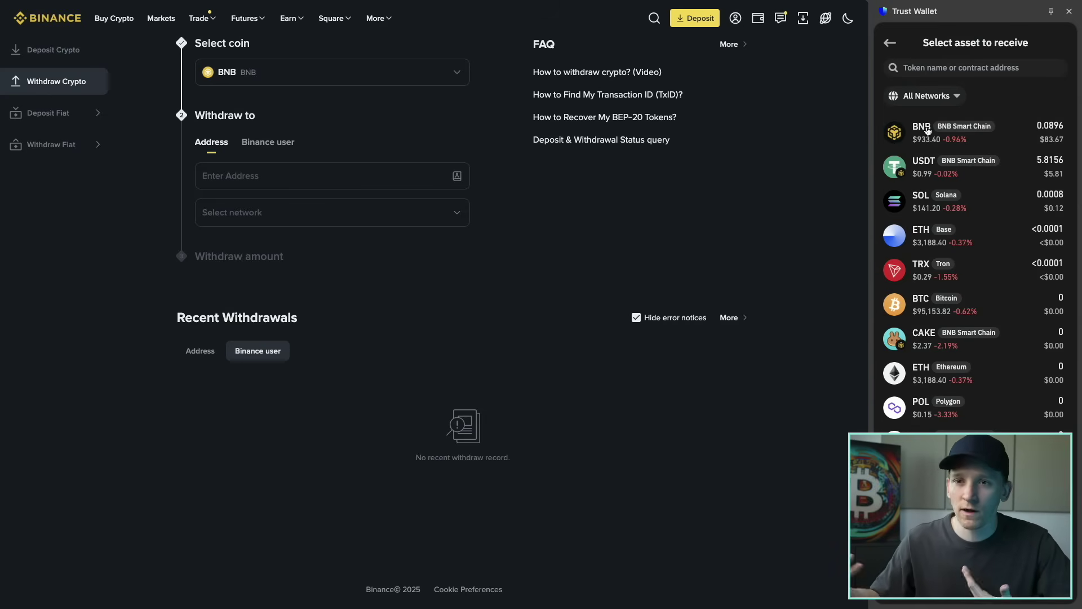
left_click(928, 130)
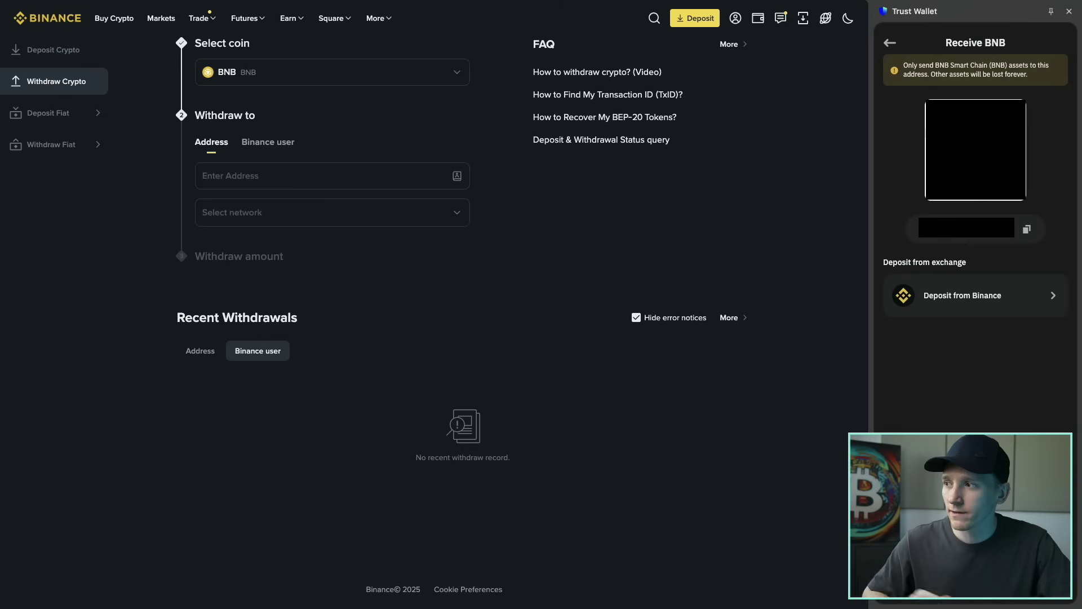
left_click(1027, 230)
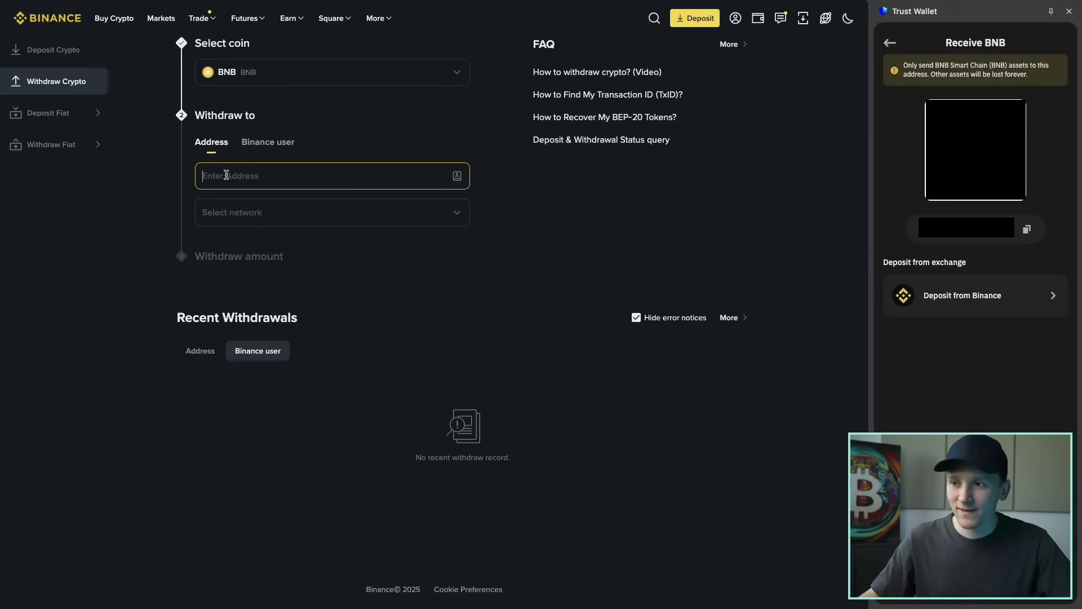
Paste the copied address into the Binance BNB withdrawal form and select the BSC (BEP20) network
key("ctrl+v")
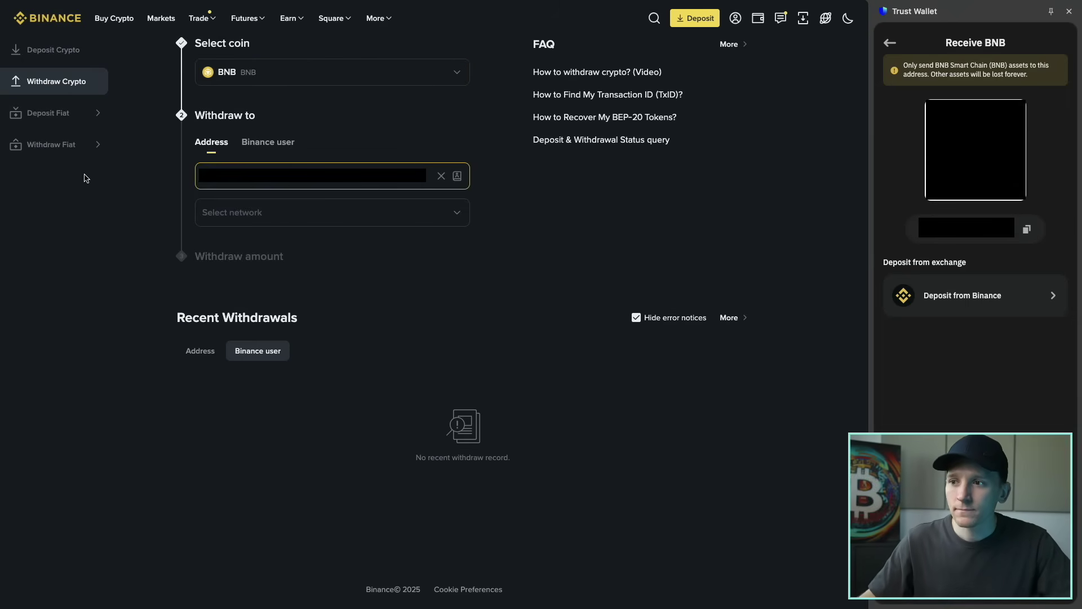
left_click(251, 213)
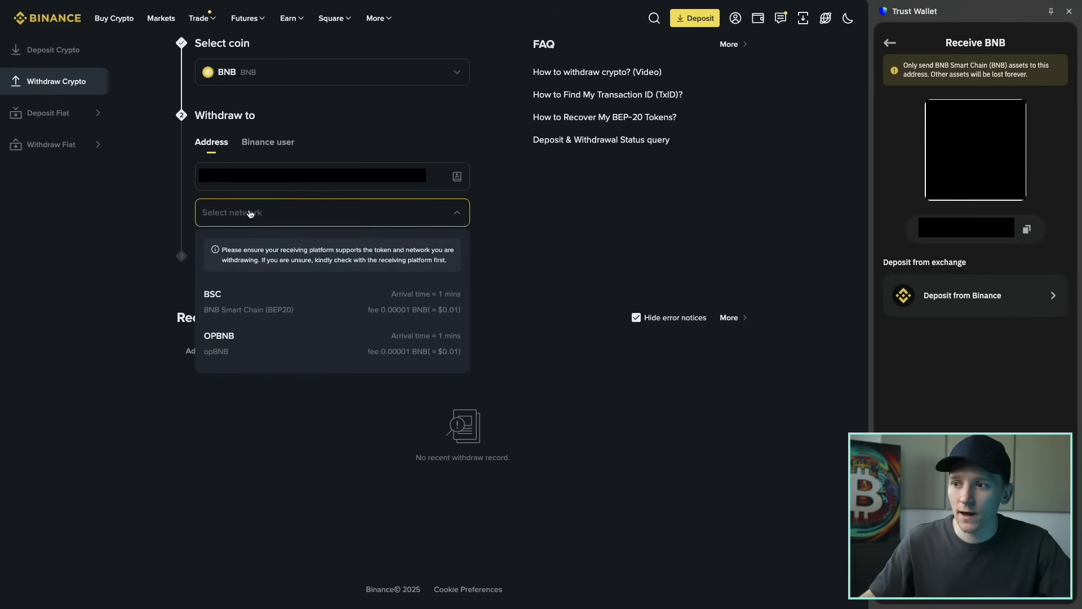
left_click(222, 308)
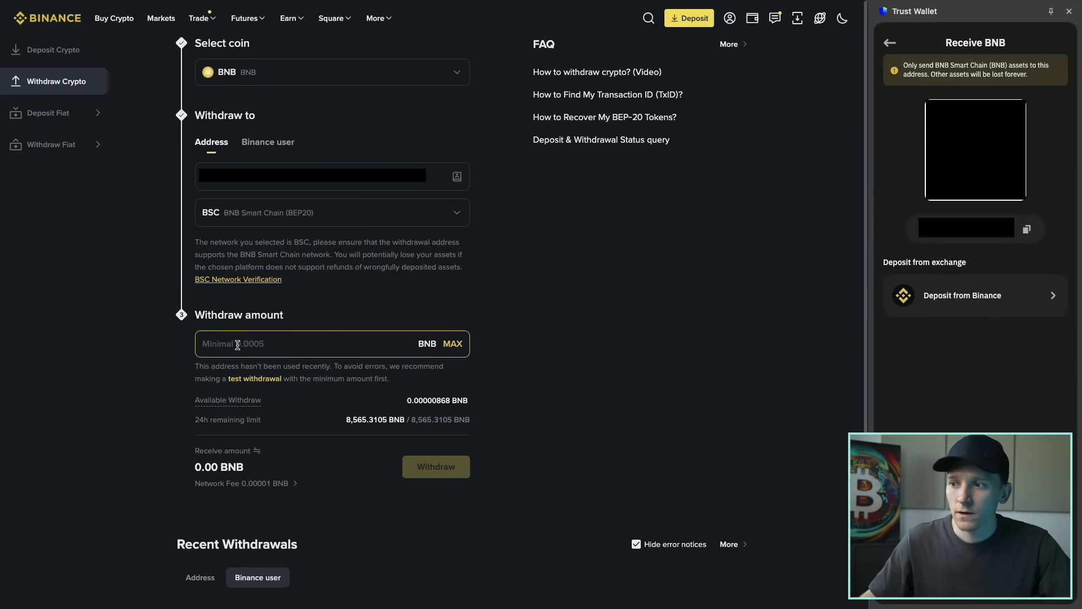
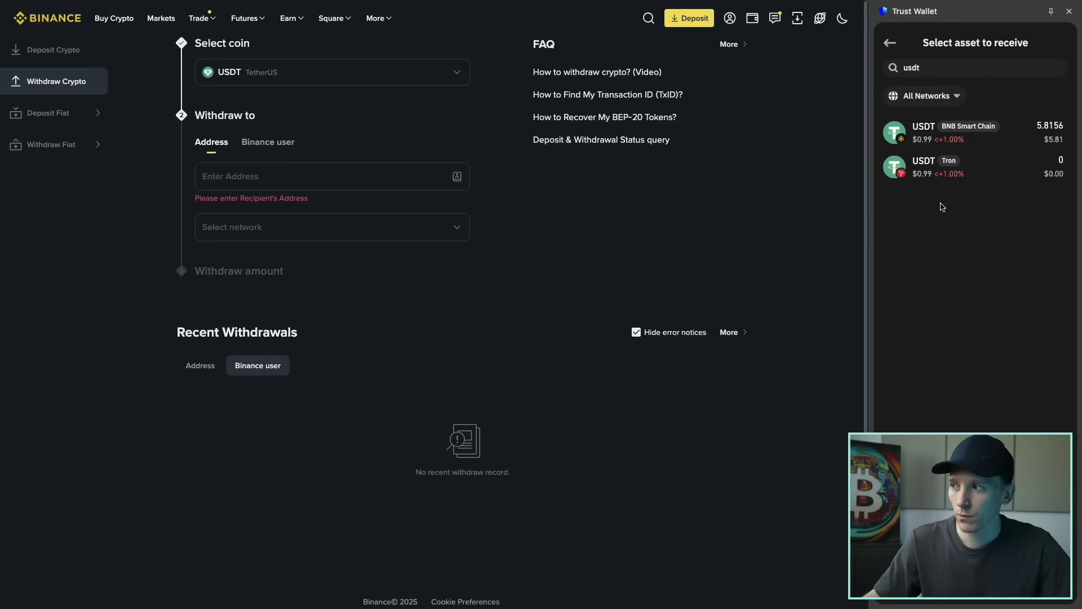
Copy the wallet's USDT address on Tron into the Binance USDT withdrawal form and list the withdrawal networks
left_click(967, 172)
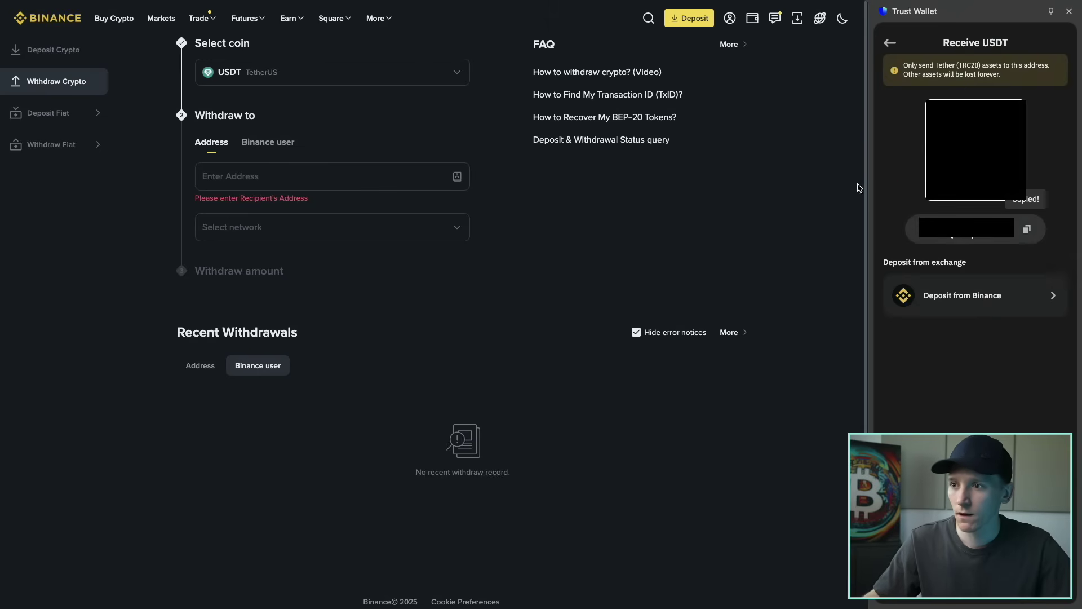
left_click(231, 178)
key("ctrl+v")
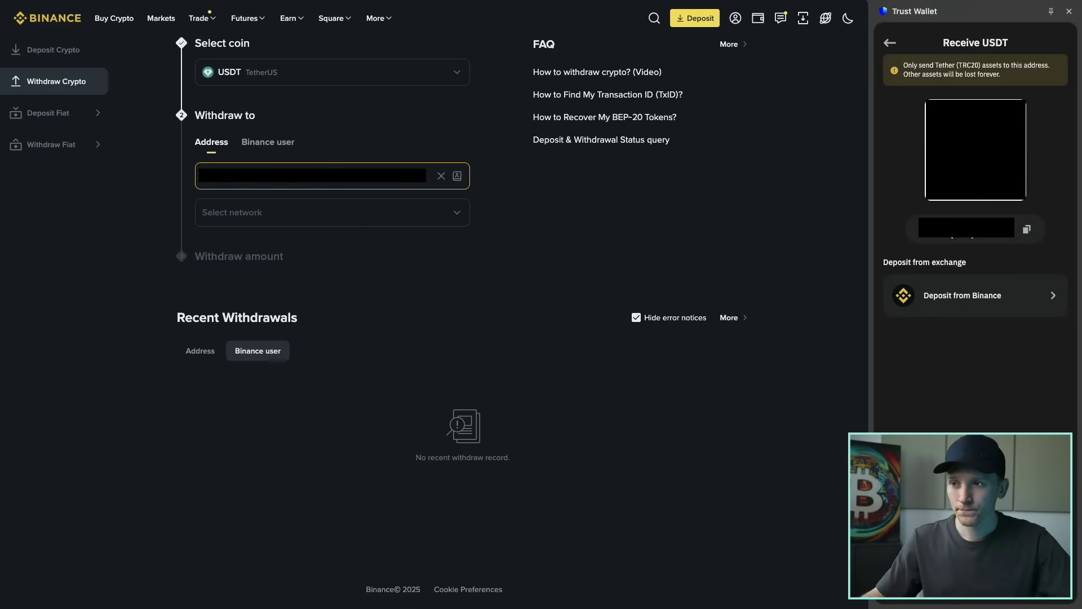
left_click(233, 216)
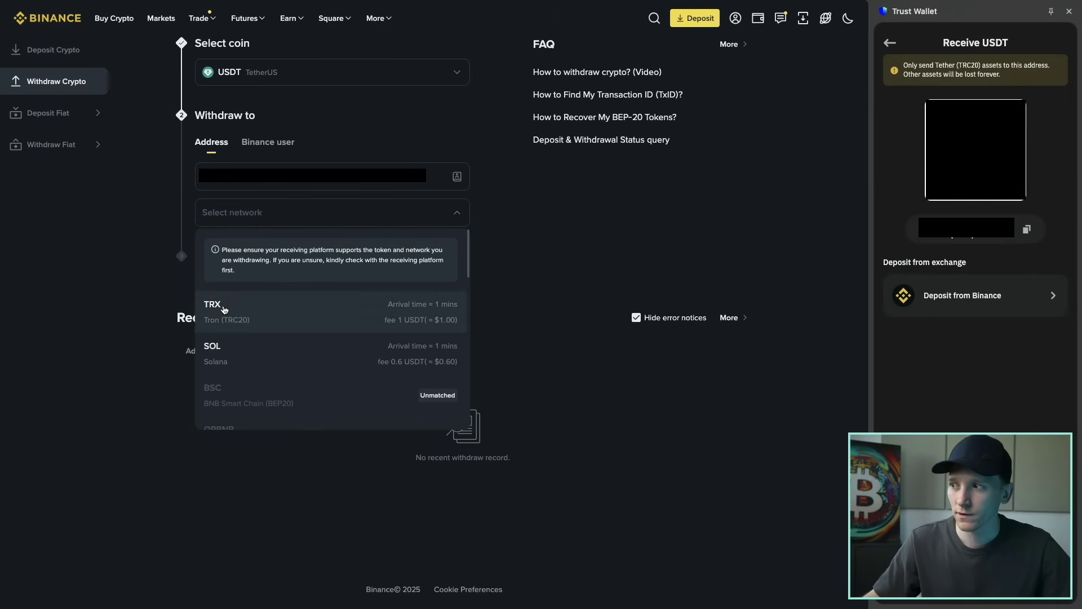
Search the wallet's receivable assets for "usdt" and copy the USDT receiving address on BNB Smart Chain
left_click(891, 44)
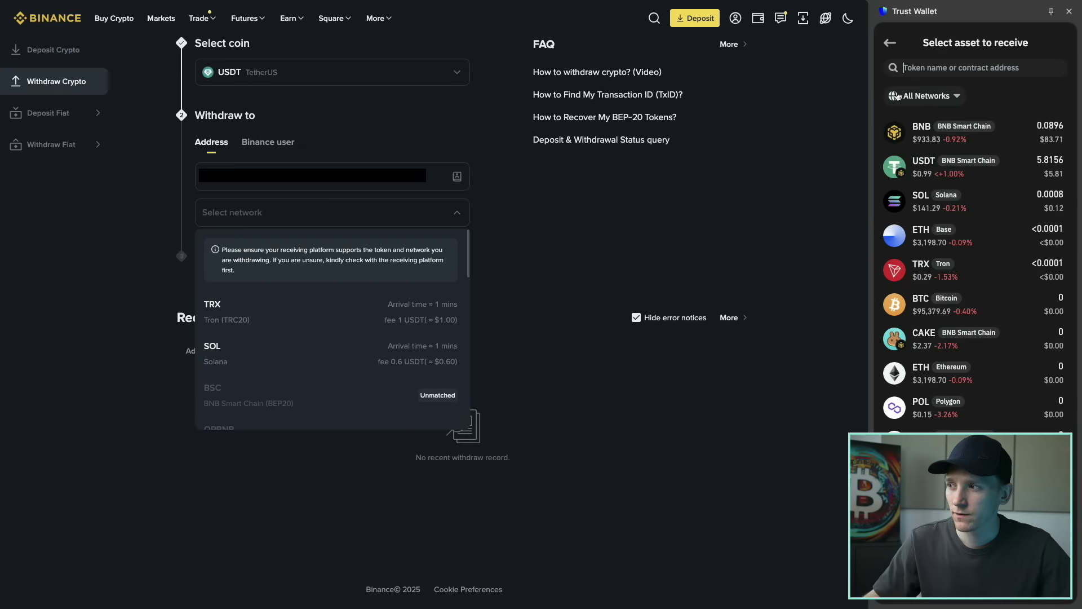
left_click(922, 67)
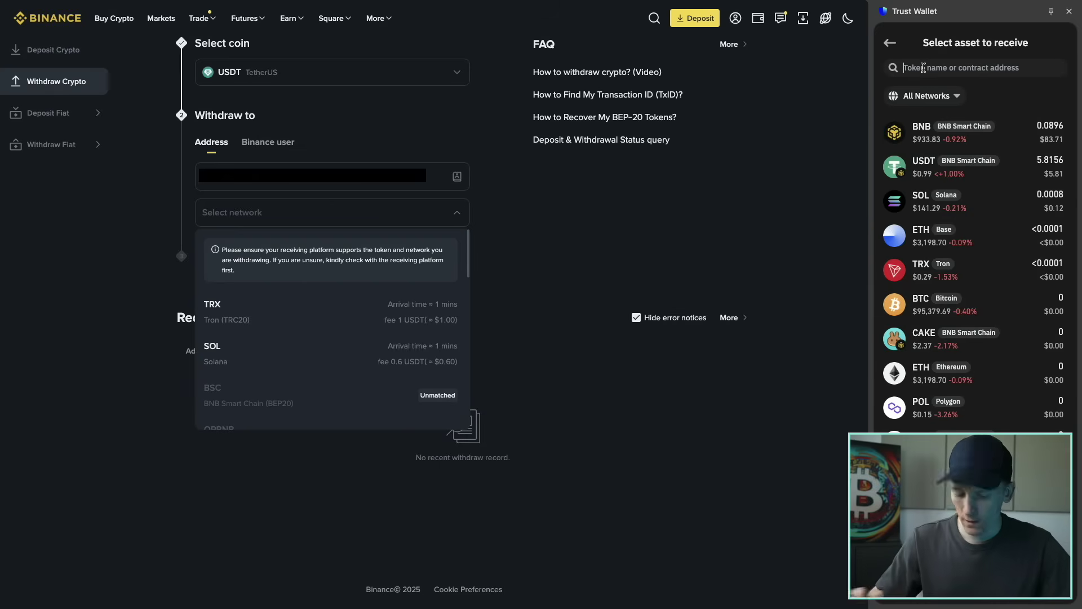
type("usdt")
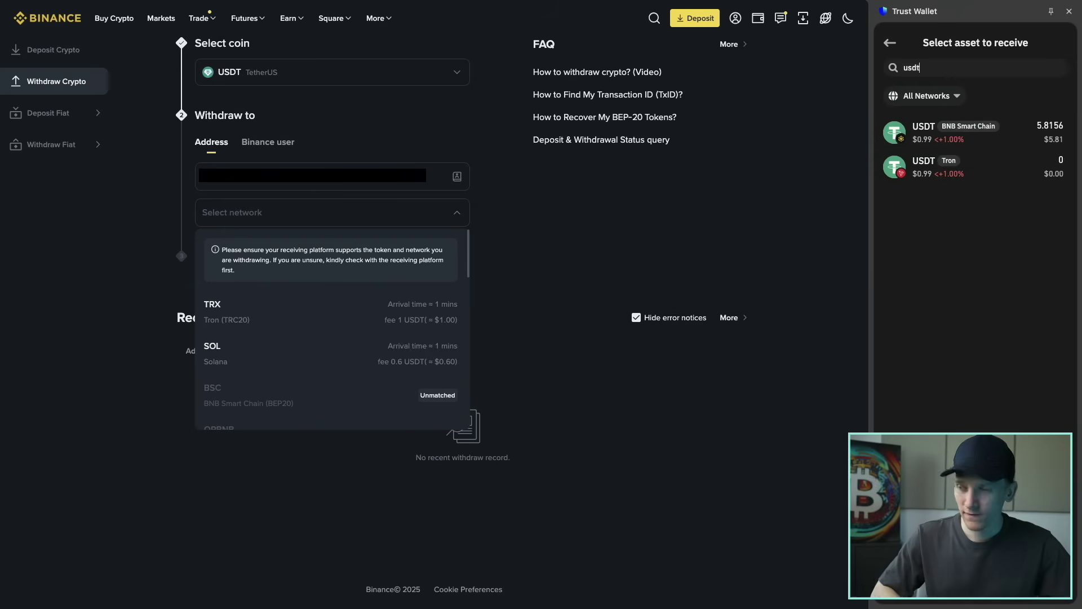
left_click(936, 131)
left_click(1027, 229)
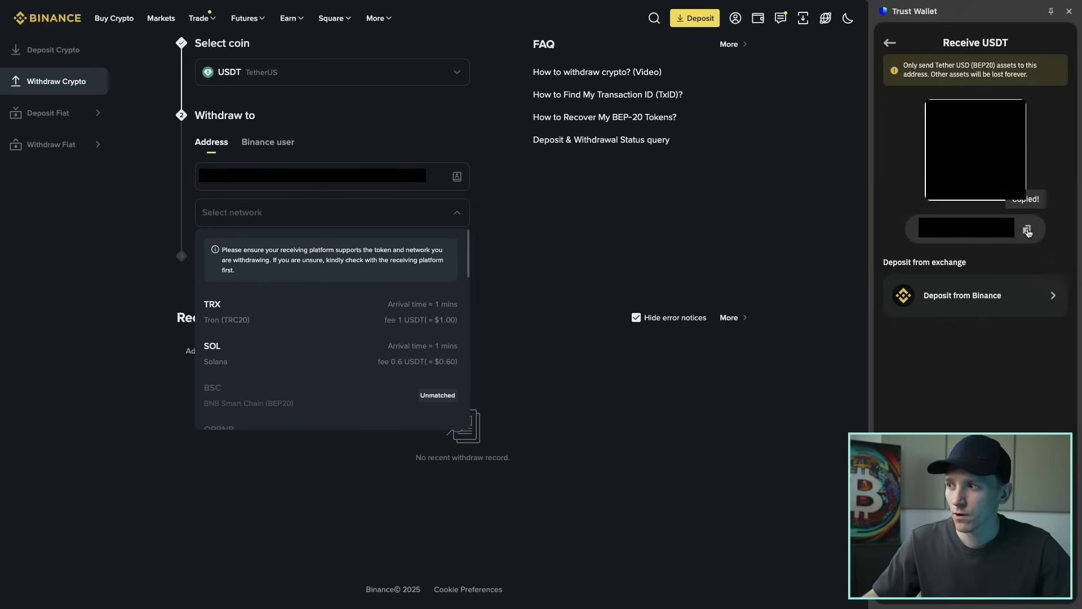
Replace the Binance withdrawal address with the copied BEP20 address and look through the matching withdrawal networks
left_click(426, 180)
key("ctrl+v")
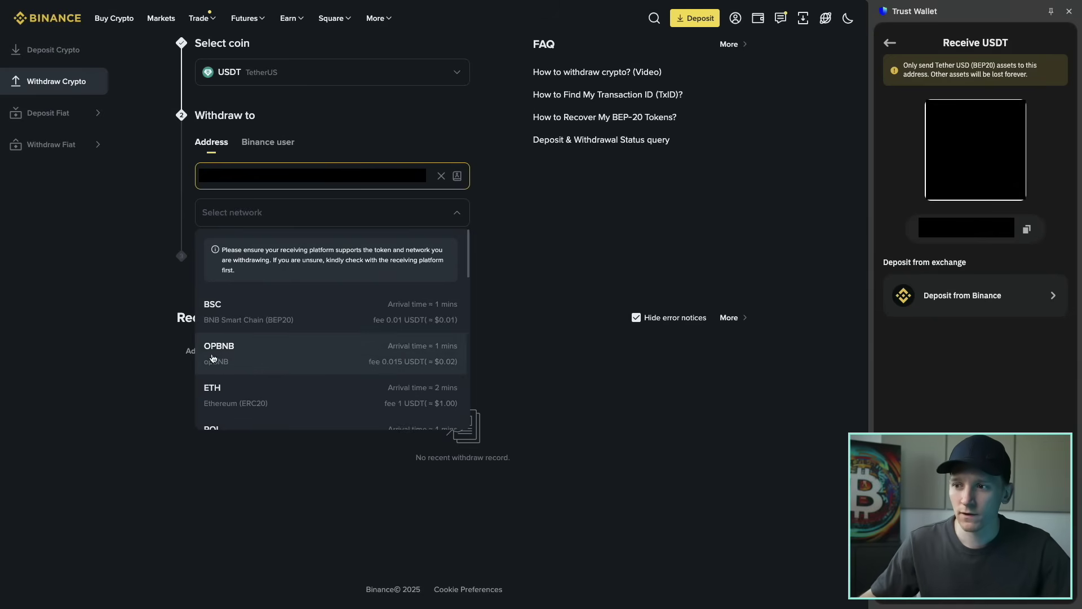
scroll(230, 345, "down", 5)
scroll(230, 345, "up", 5)
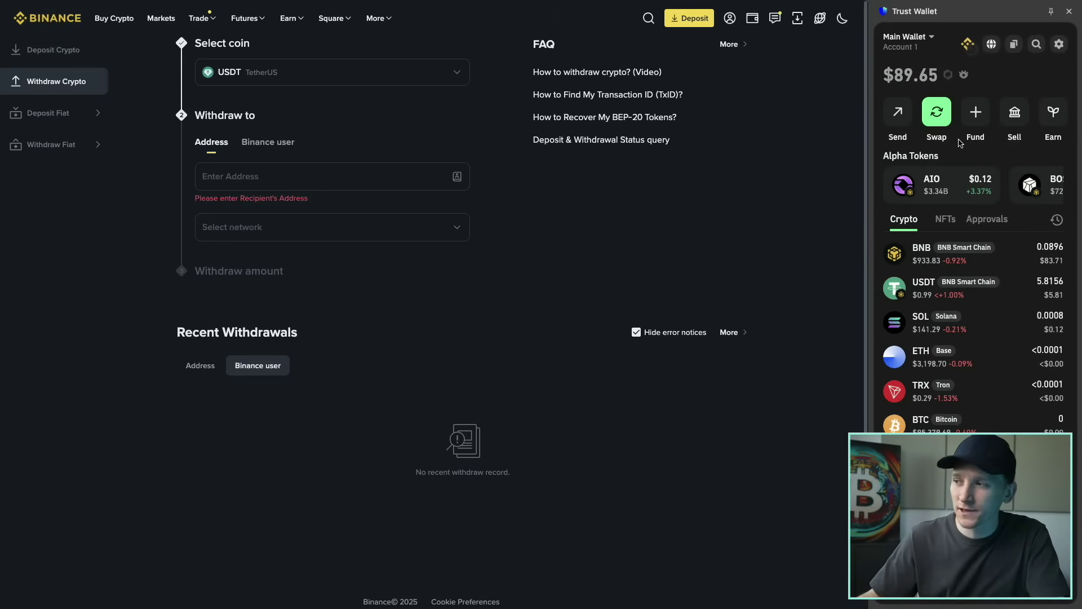
Open the wallet's swap form and examine the source network choices and the tokens available to pay with
left_click(942, 114)
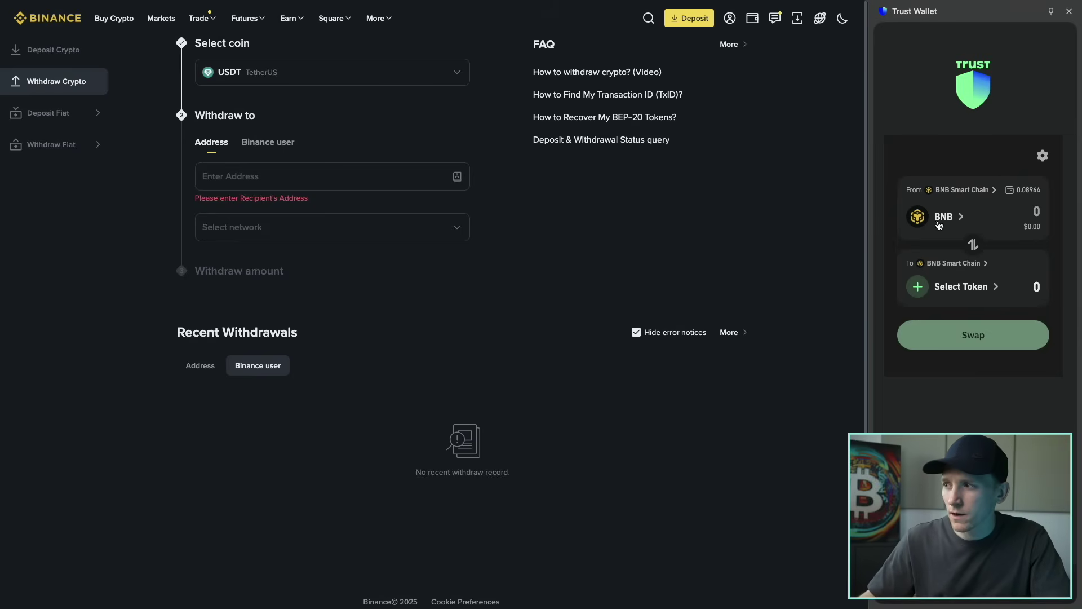
left_click(970, 194)
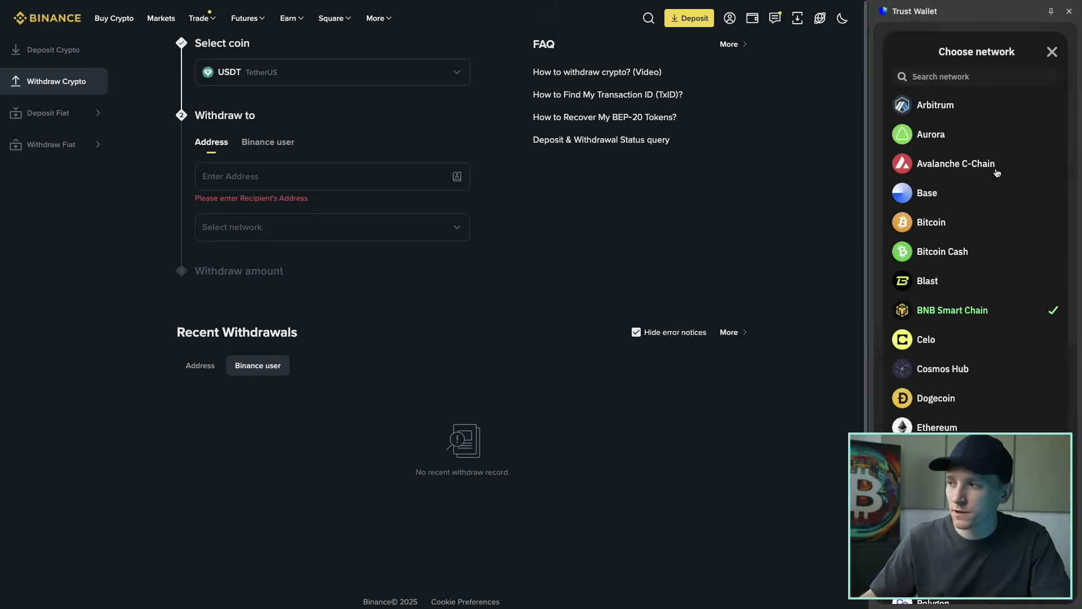
left_click(1053, 53)
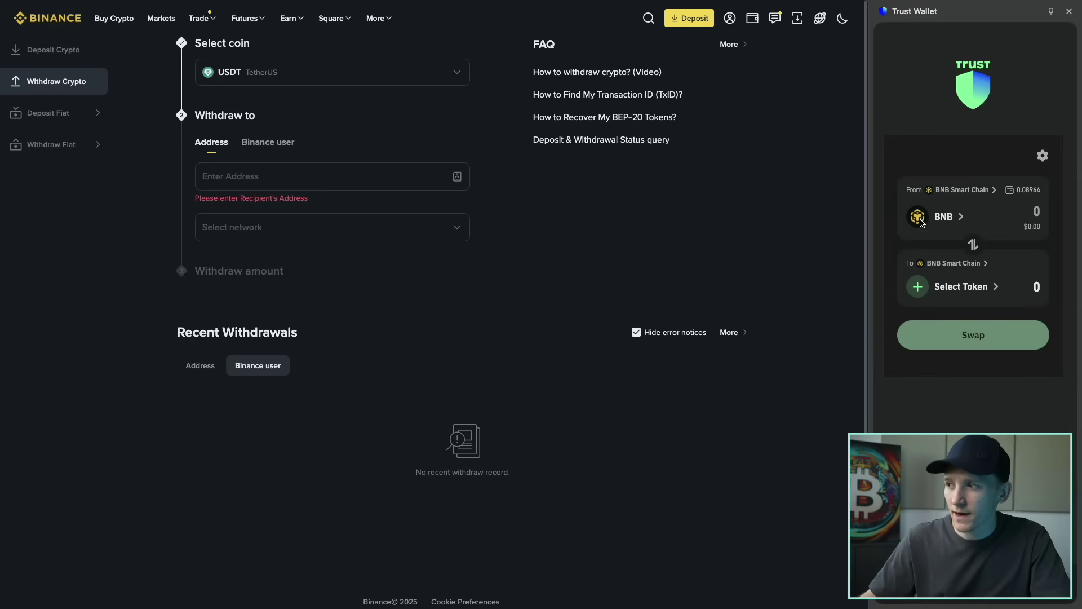
left_click(945, 218)
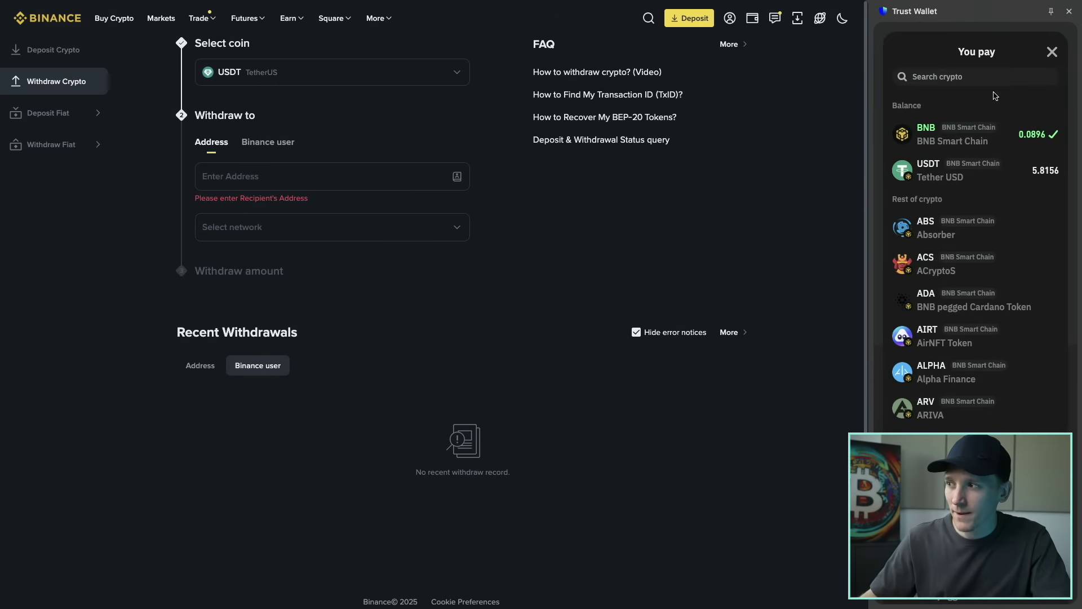
left_click(1053, 52)
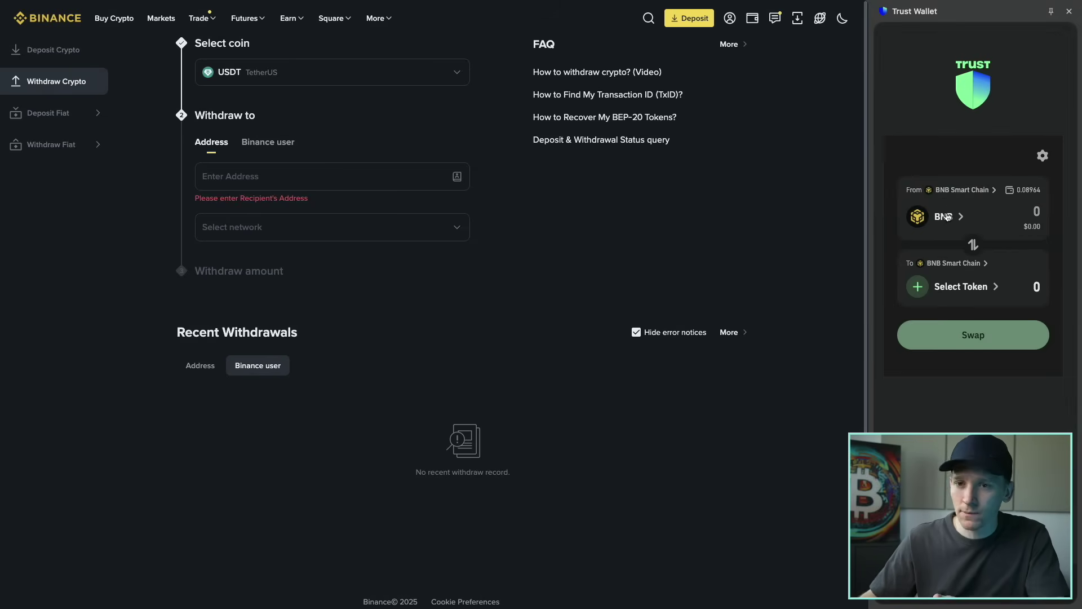
Choose USDT on BNB Smart Chain as the token to get and set the swap amount to 0.0005 BNB
left_click(958, 287)
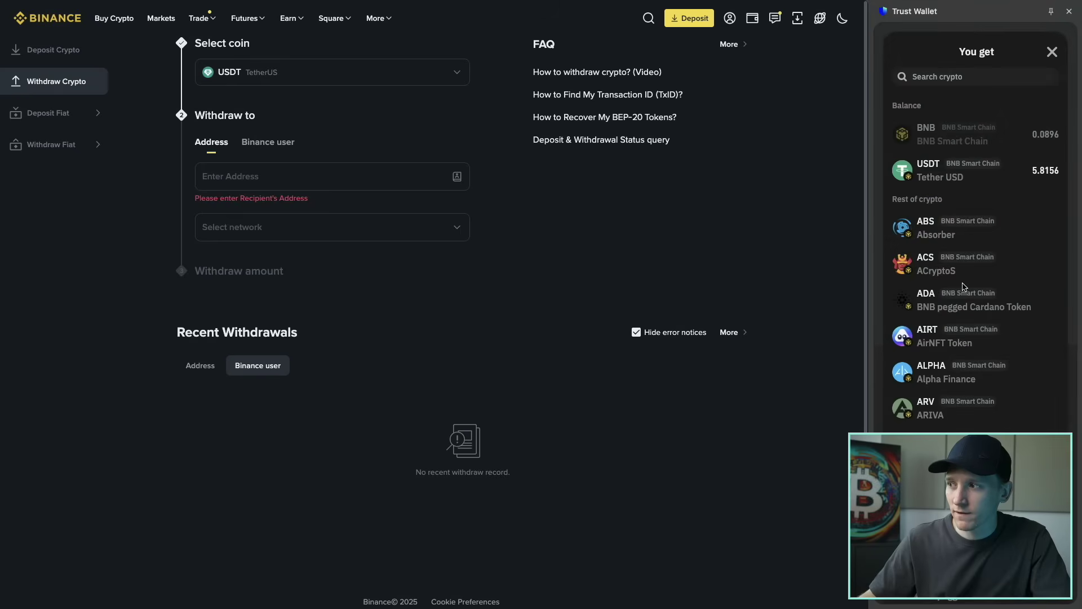
left_click(970, 174)
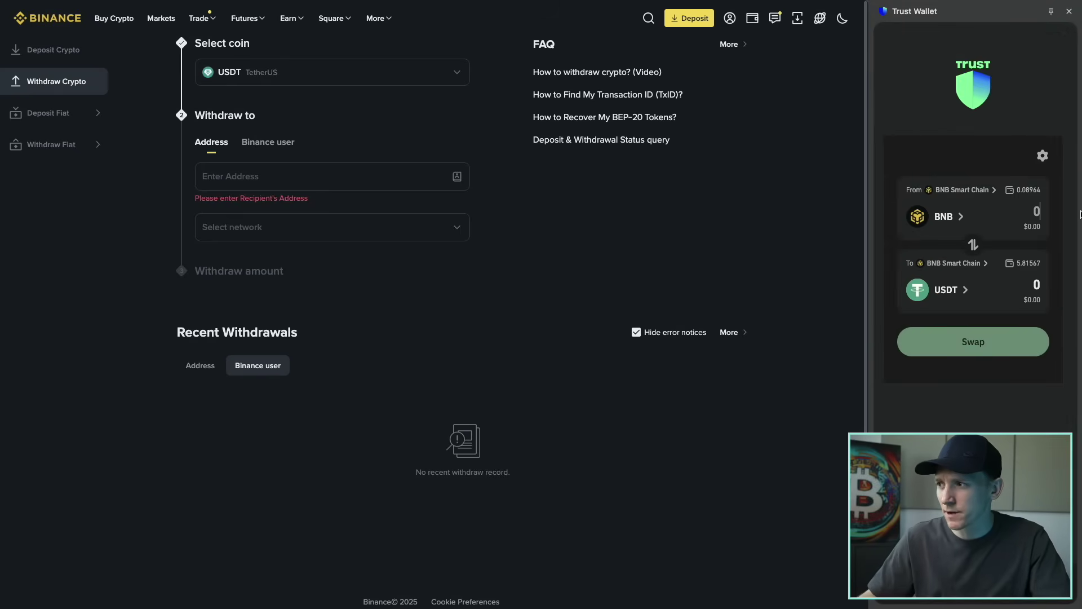
type("5")
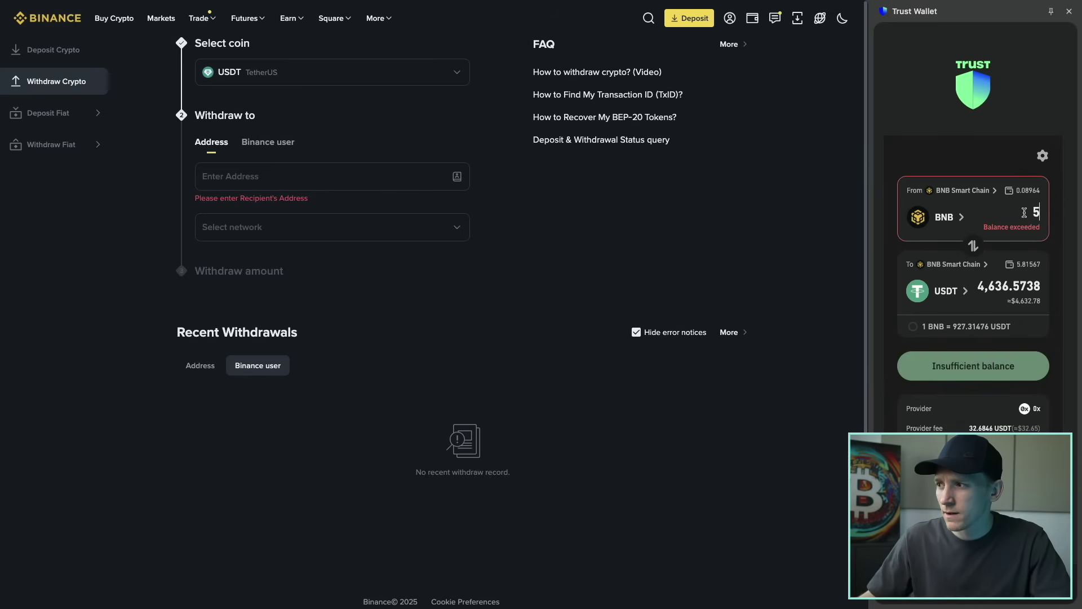
key("BackSpace")
type("0.0005")
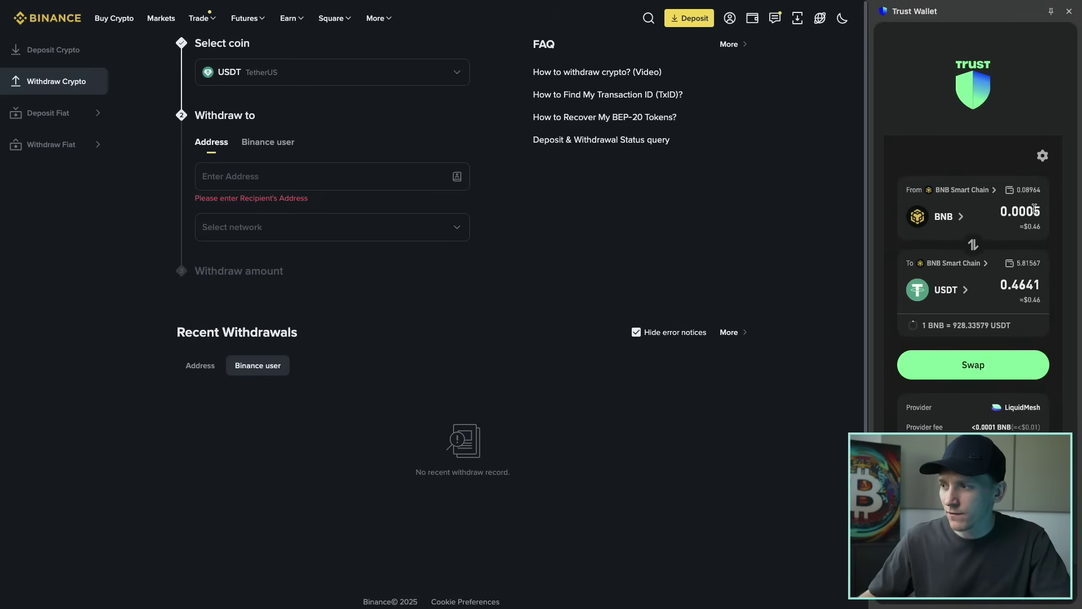
key("BackSpace")
type("5")
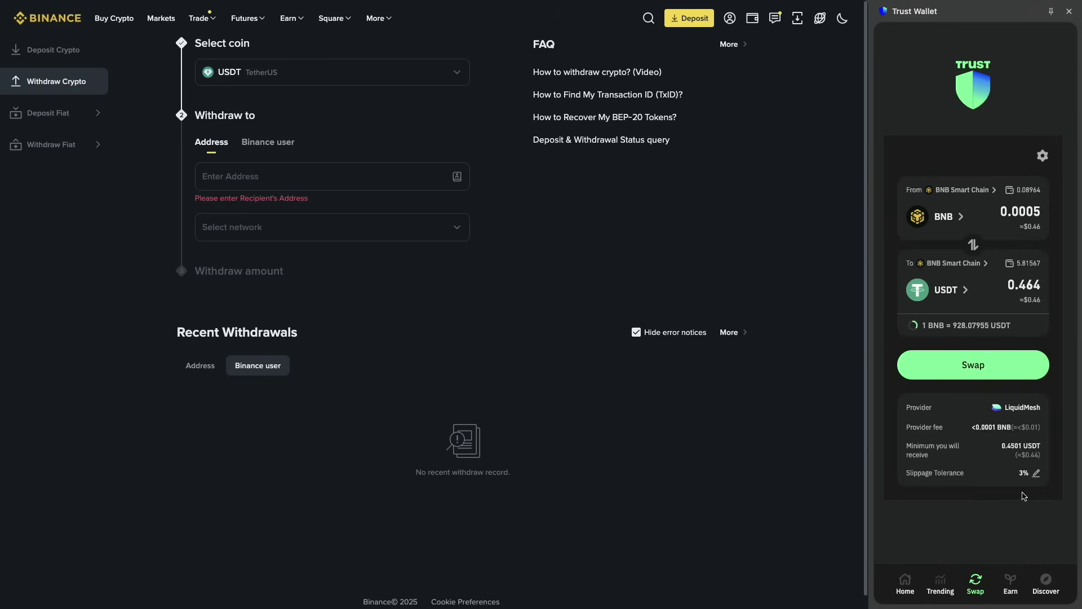
Set the swap's slippage tolerance to 0.5% and save it
left_click(1036, 474)
left_click(914, 304)
key("BackSpace")
type("0.5")
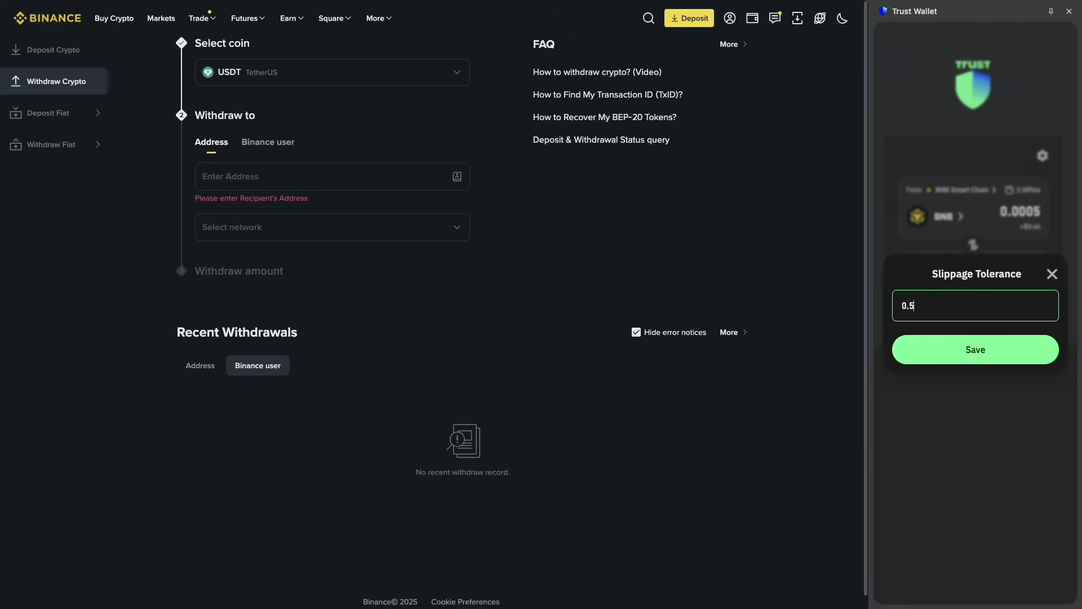
left_click(928, 351)
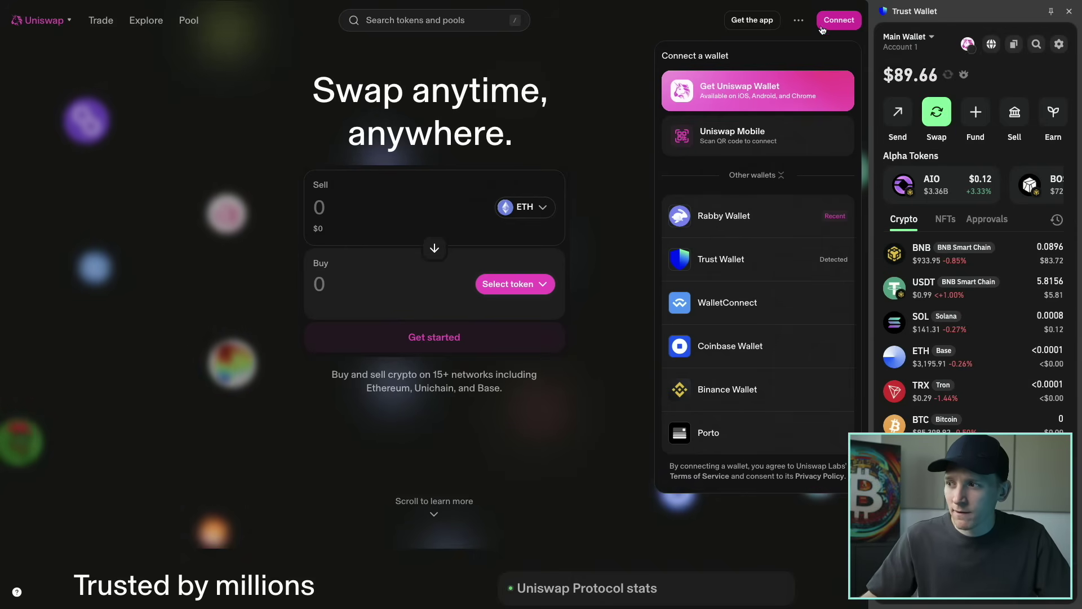
Connect Trust Wallet to Uniswap, approve the connection request and return the wallet to its home view
left_click(733, 261)
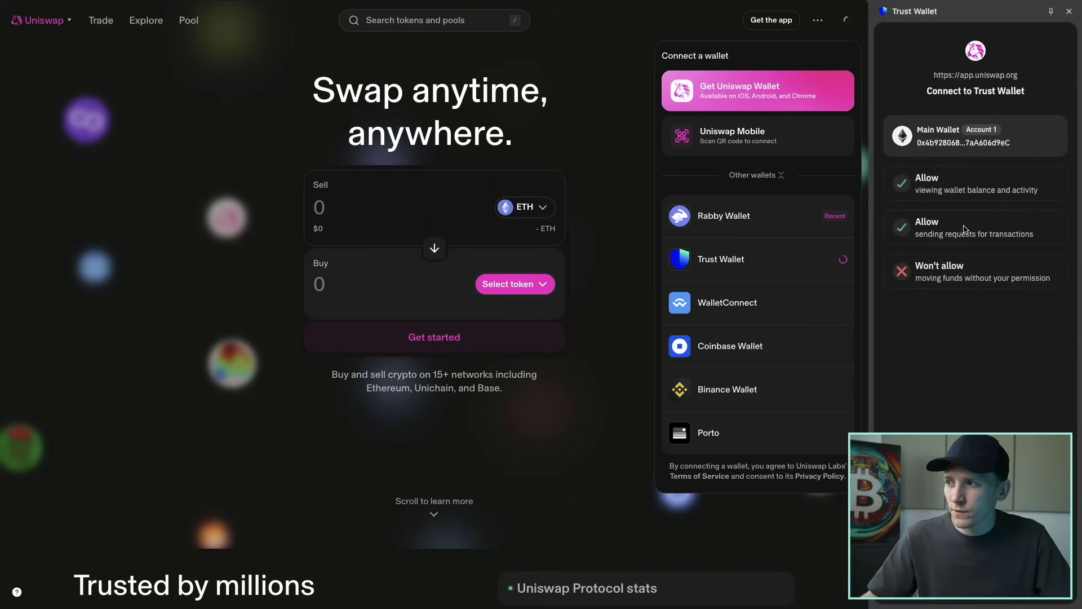
left_click(1021, 580)
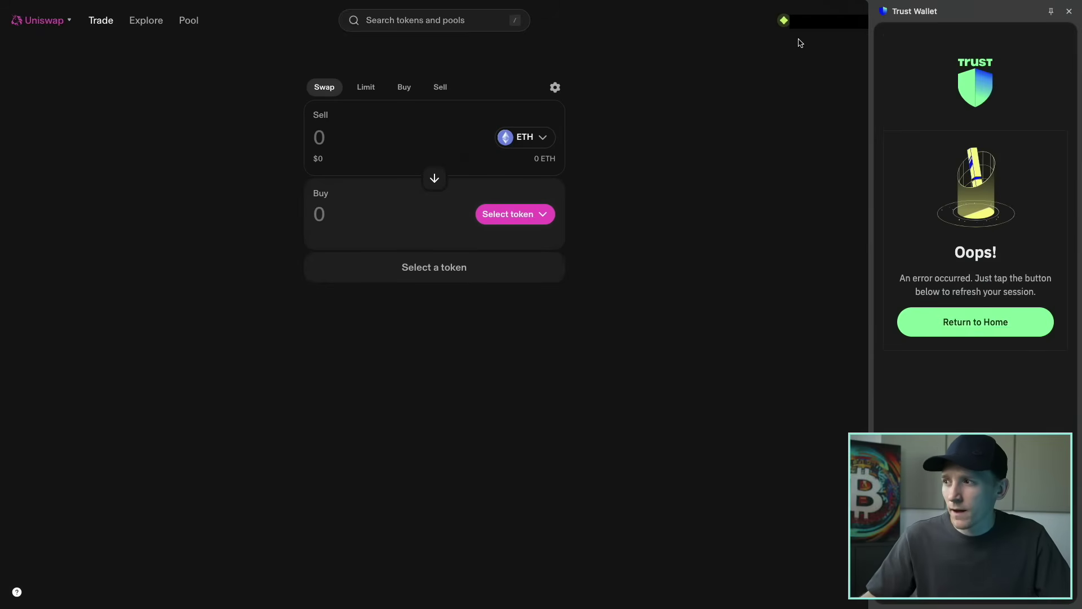
left_click(922, 314)
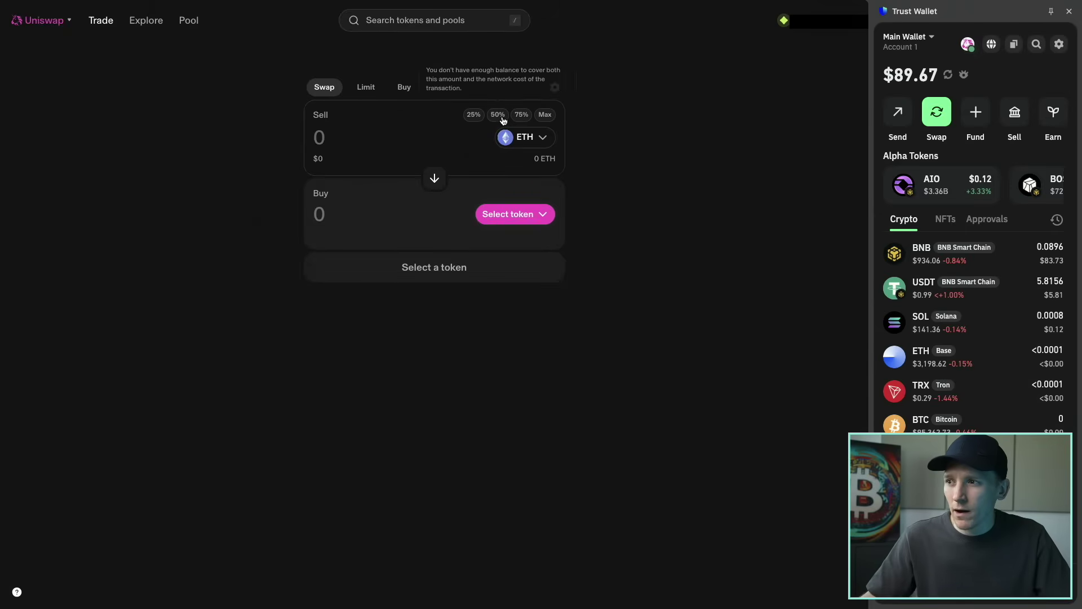
Set up a Uniswap swap on BNB Chain that sells 0.02 BNB for USDT
left_click(523, 138)
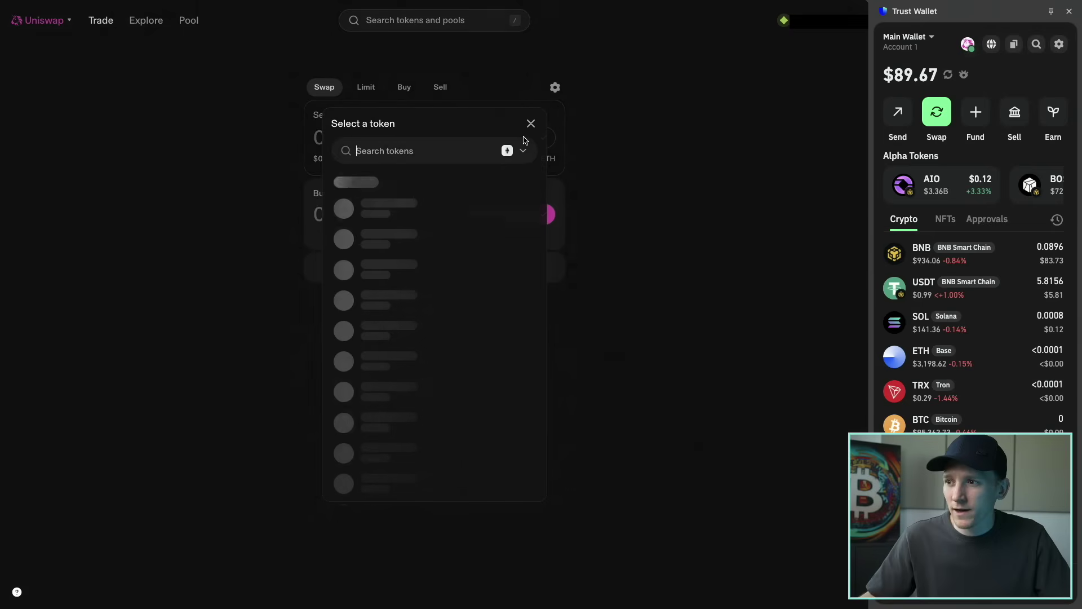
left_click(522, 151)
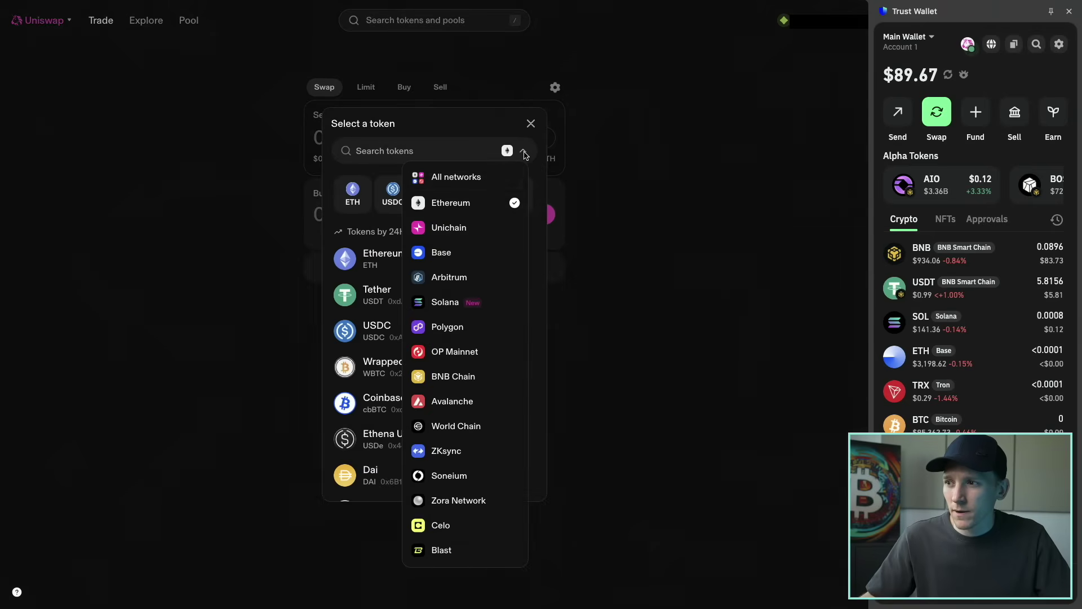
left_click(445, 377)
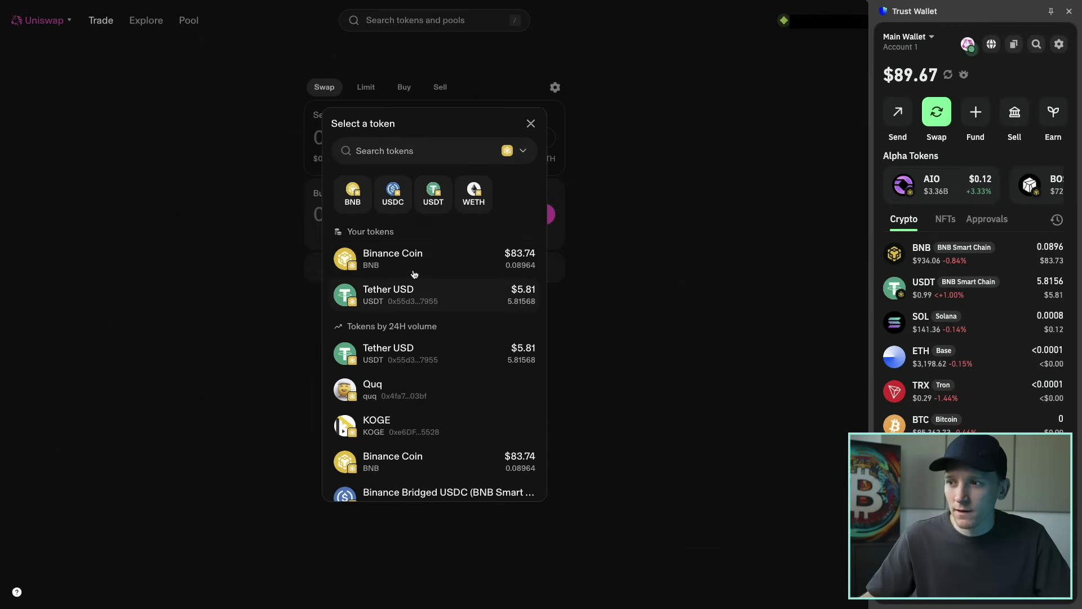
left_click(395, 258)
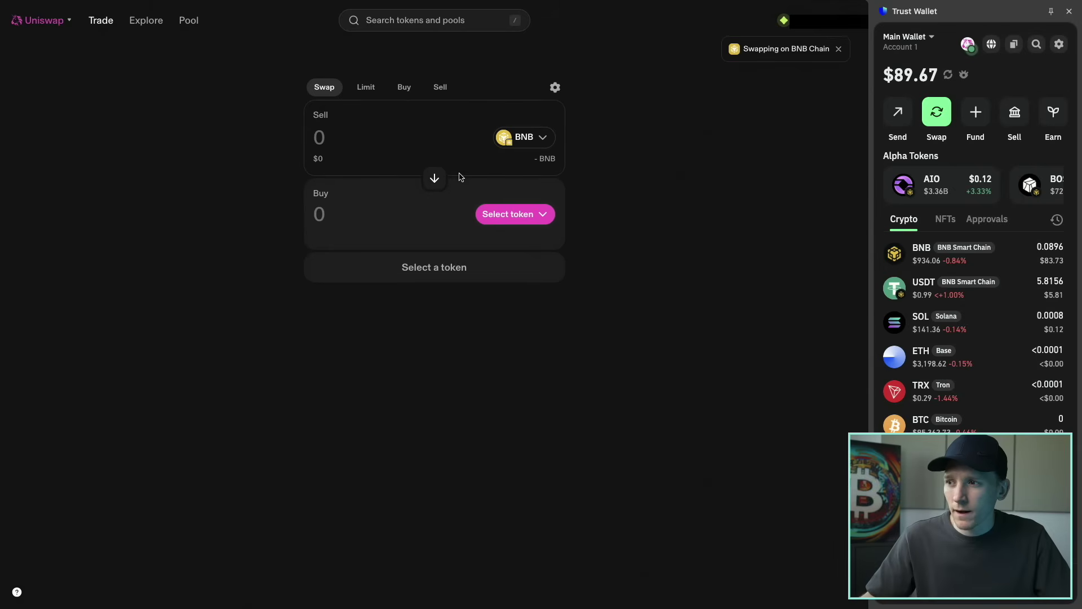
left_click(530, 214)
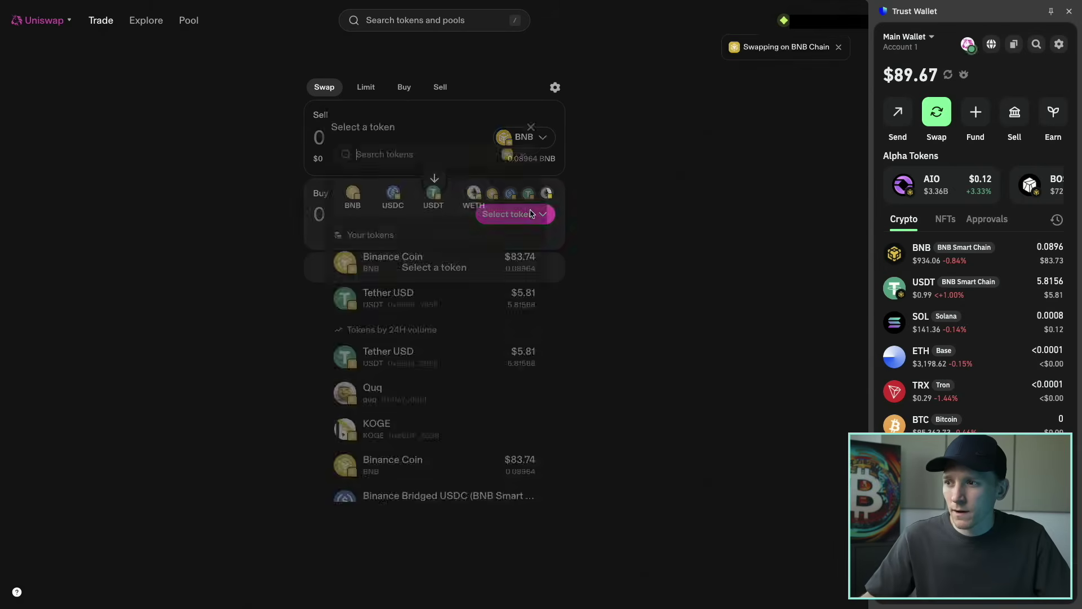
left_click(391, 294)
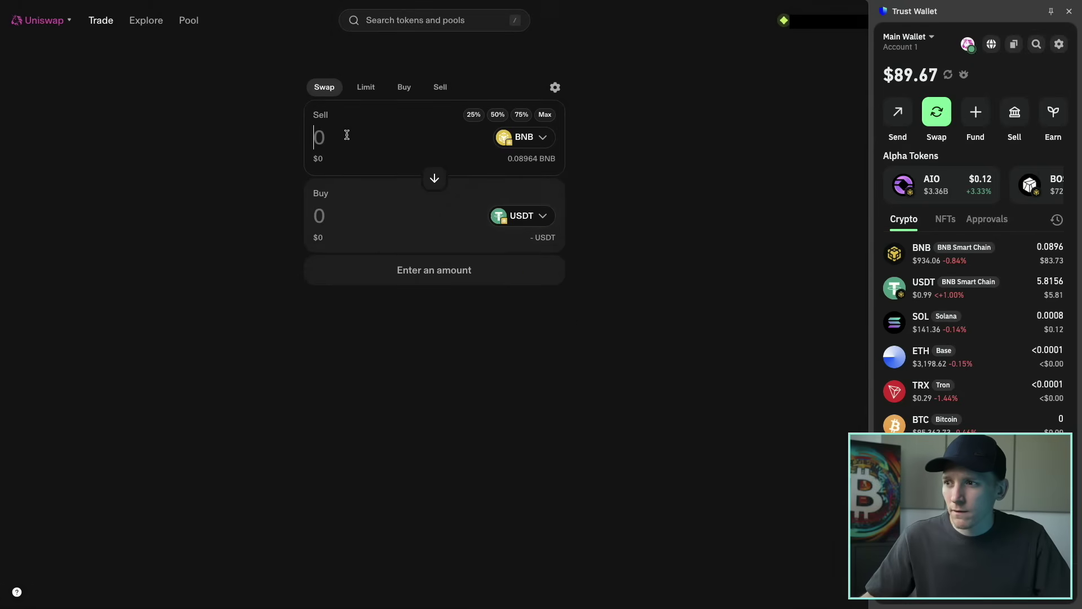
type("0.02")
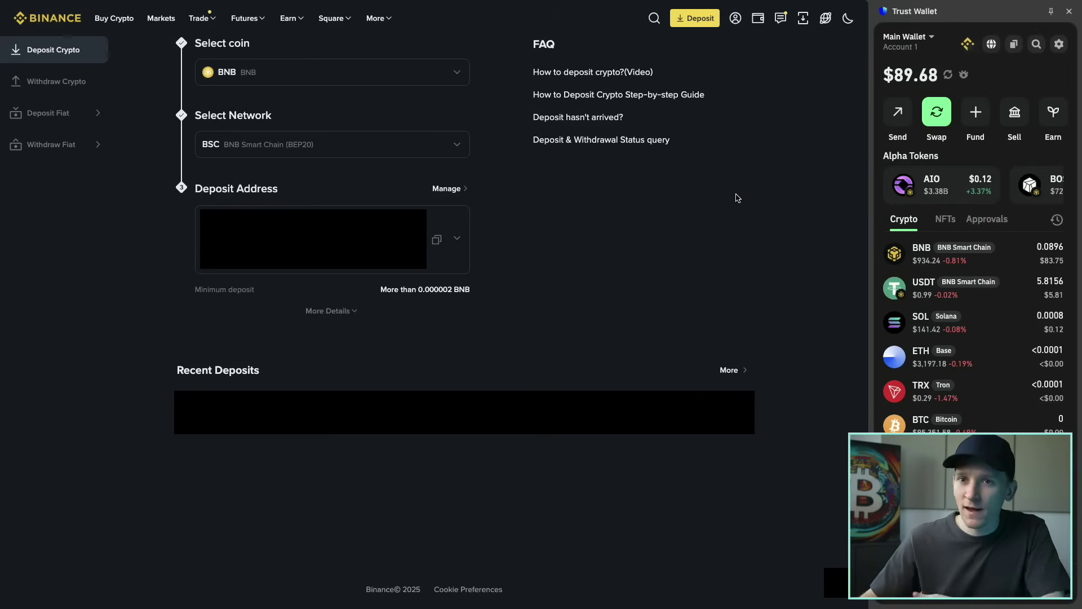
Prepare a BNB Smart Chain transfer of the maximum BNB amount from Trust Wallet to the deposit address copied from Binance
left_click(898, 112)
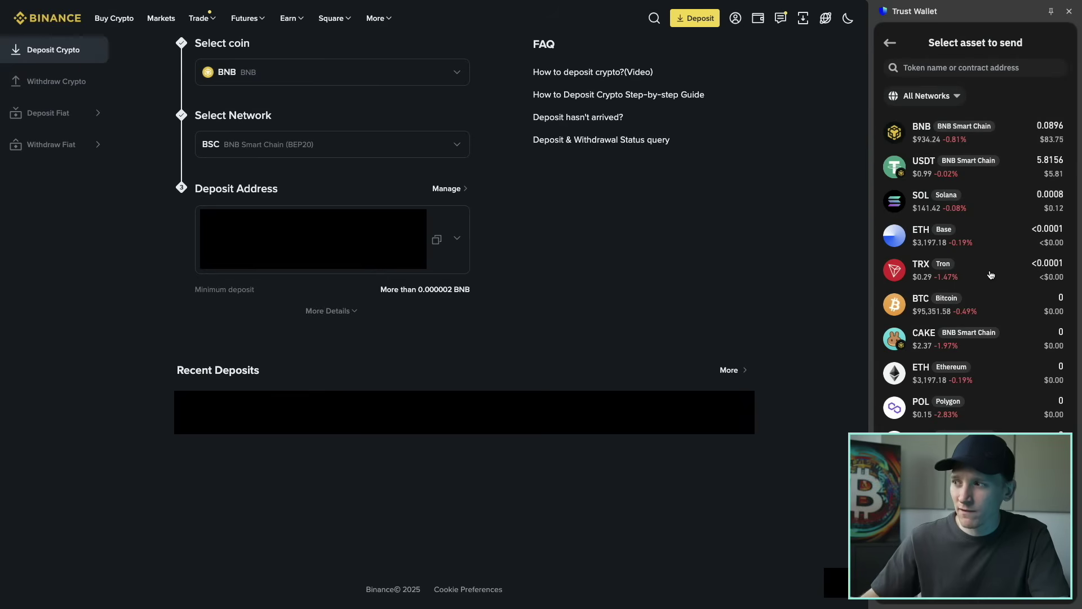
left_click(932, 141)
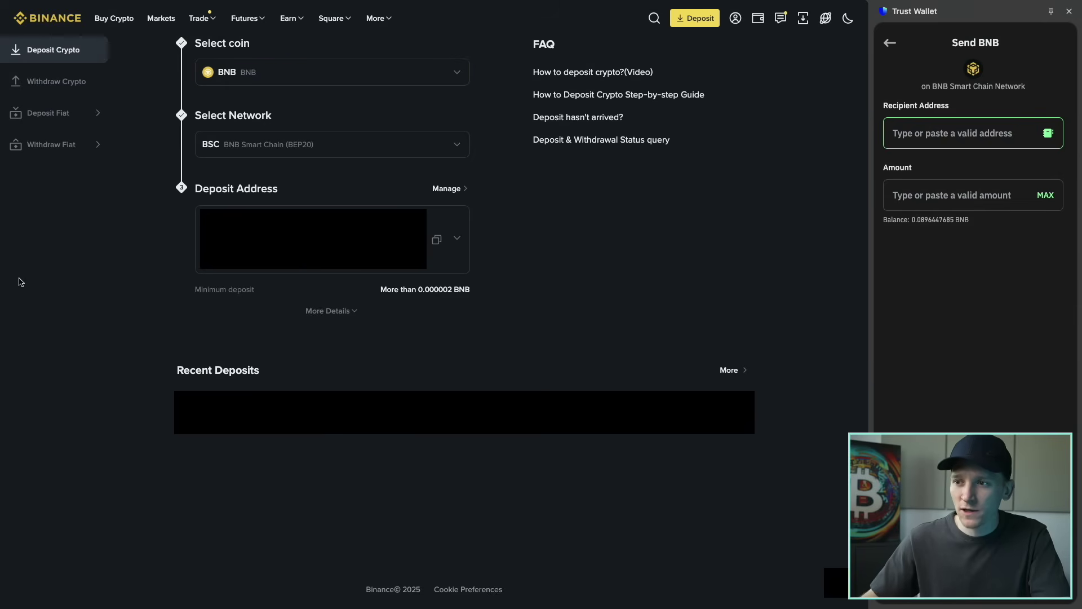
left_click(436, 240)
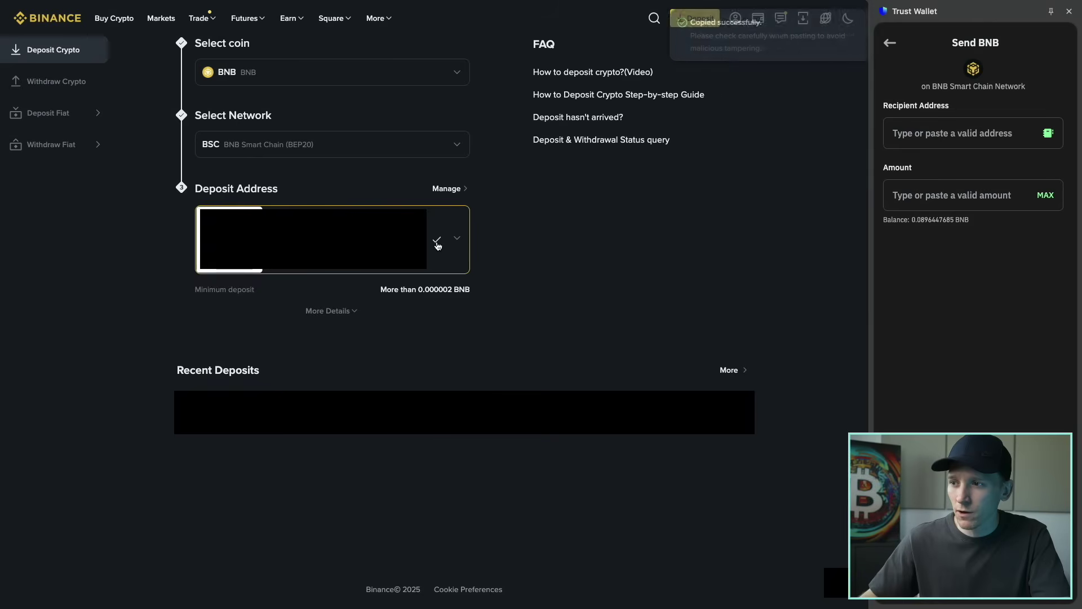
left_click(922, 131)
key("ctrl+v")
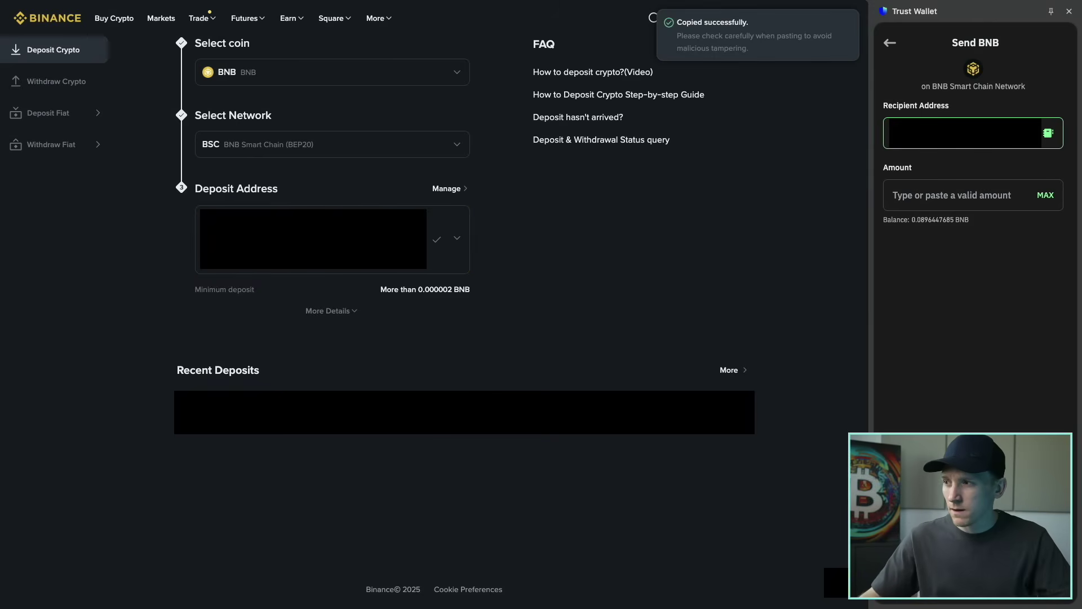
left_click(1041, 195)
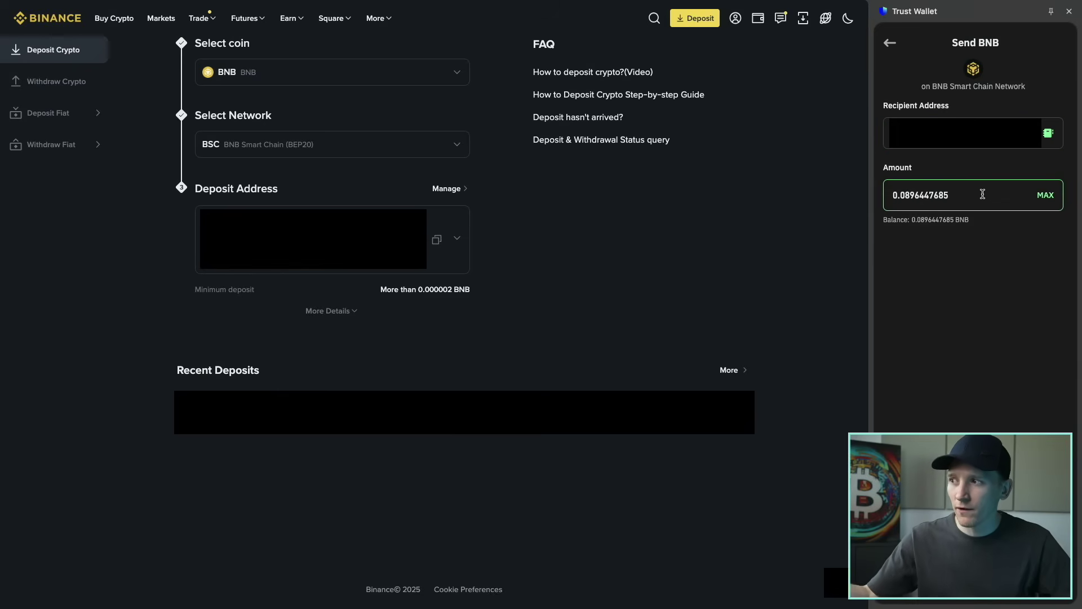